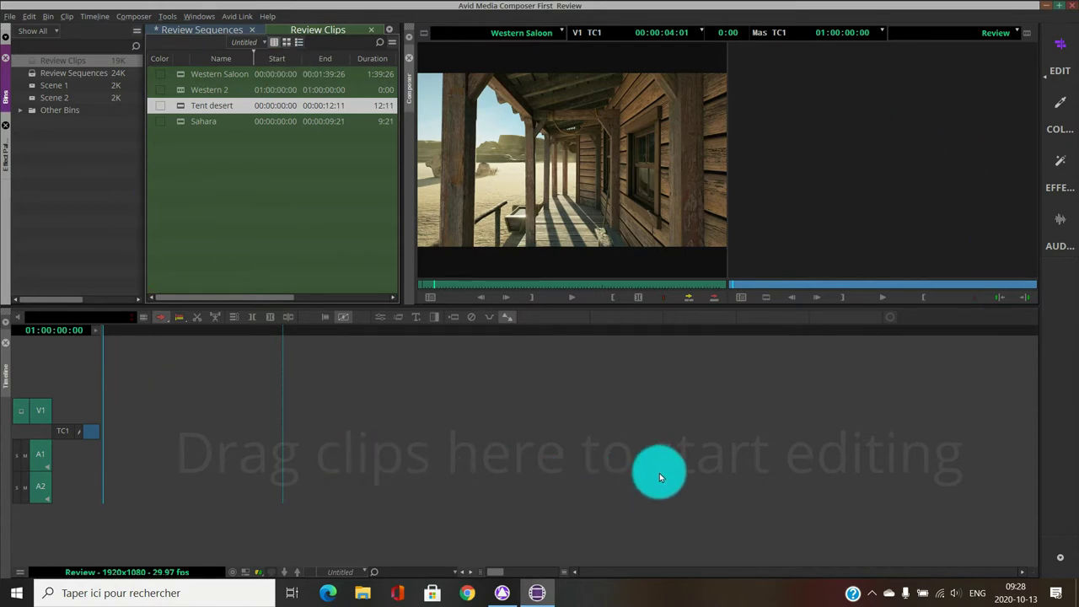
click(502, 592)
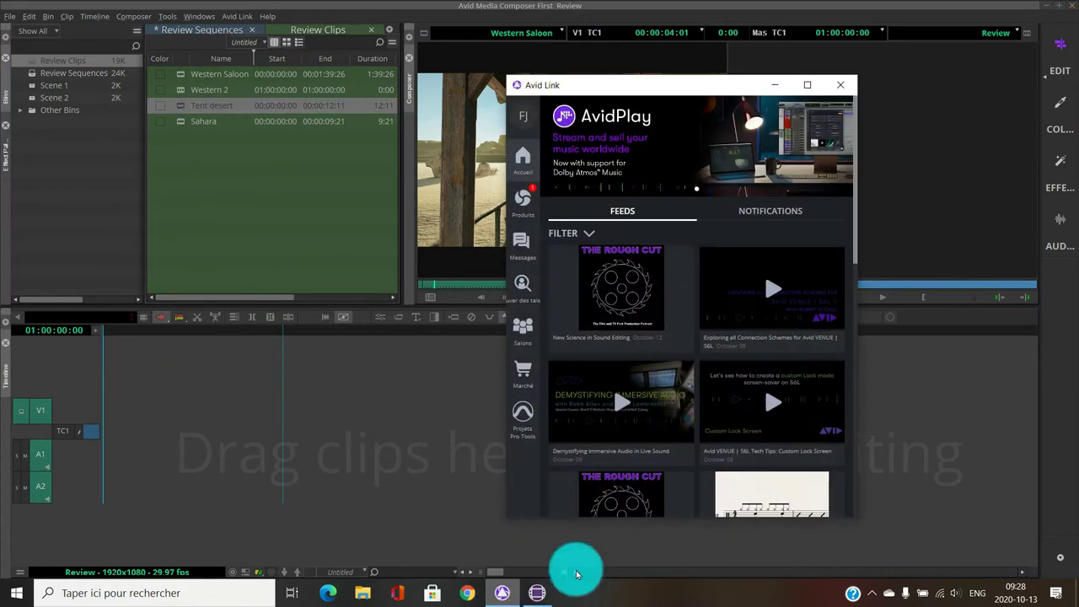
click(772, 86)
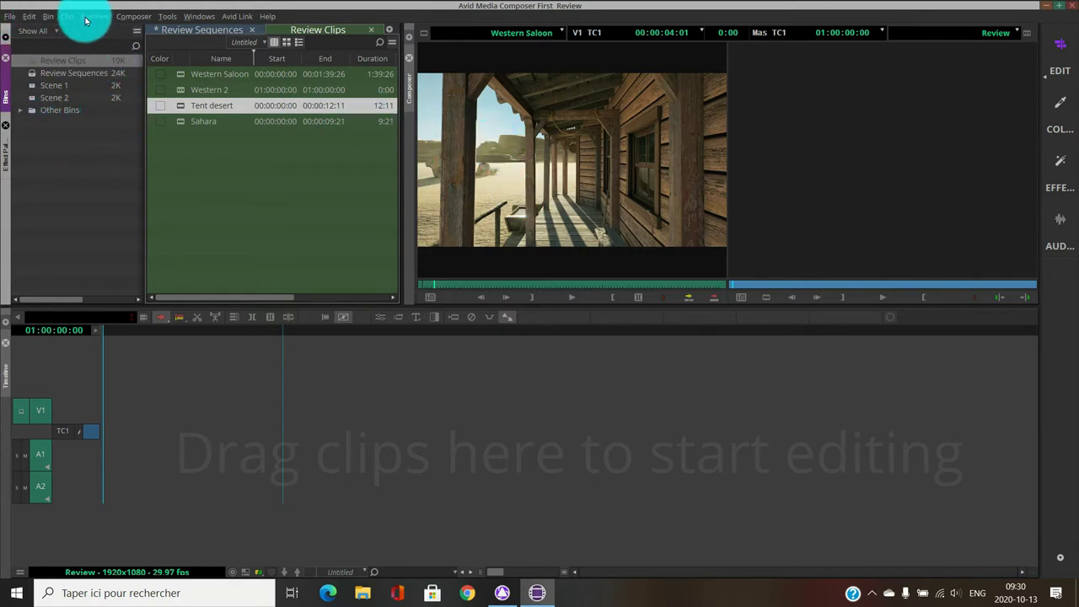
Leave the File menu and Western Saloon name unchanged, then show the Review Sequences bin.
click(10, 16)
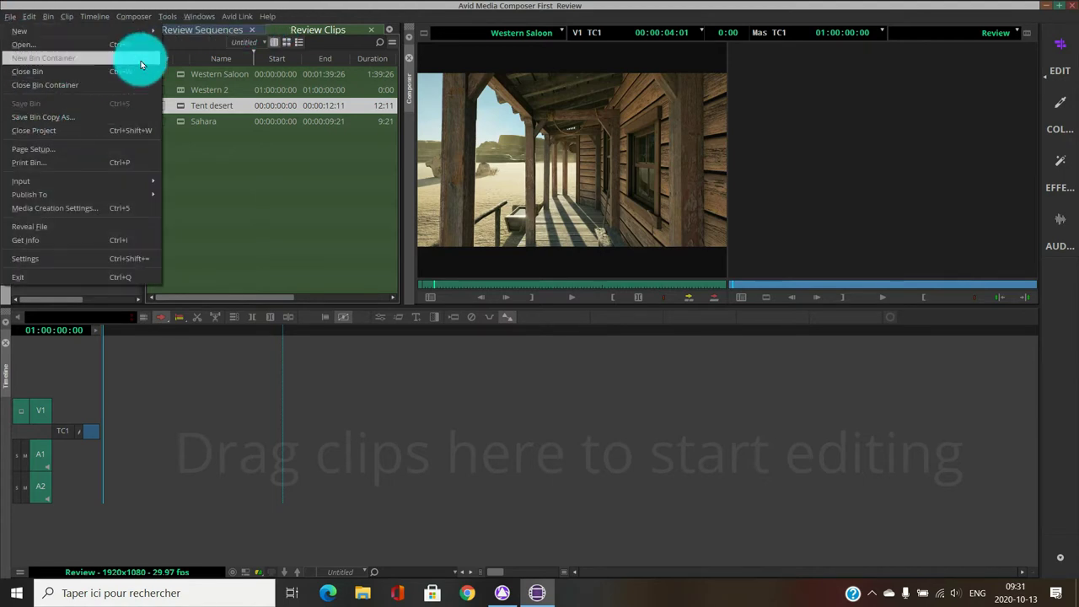
click(169, 17)
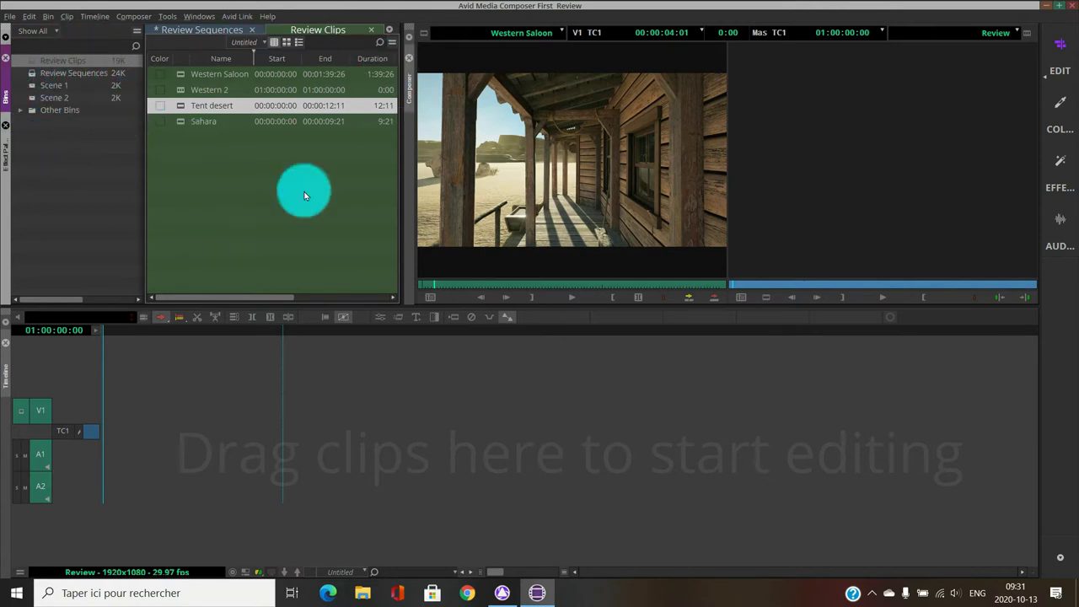
click(218, 75)
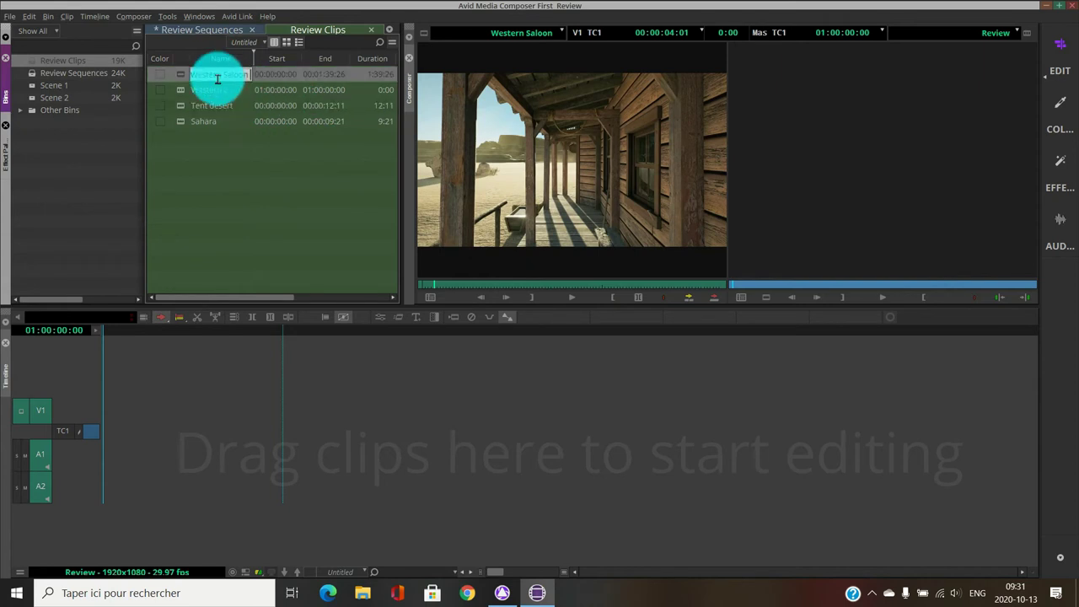
click(183, 80)
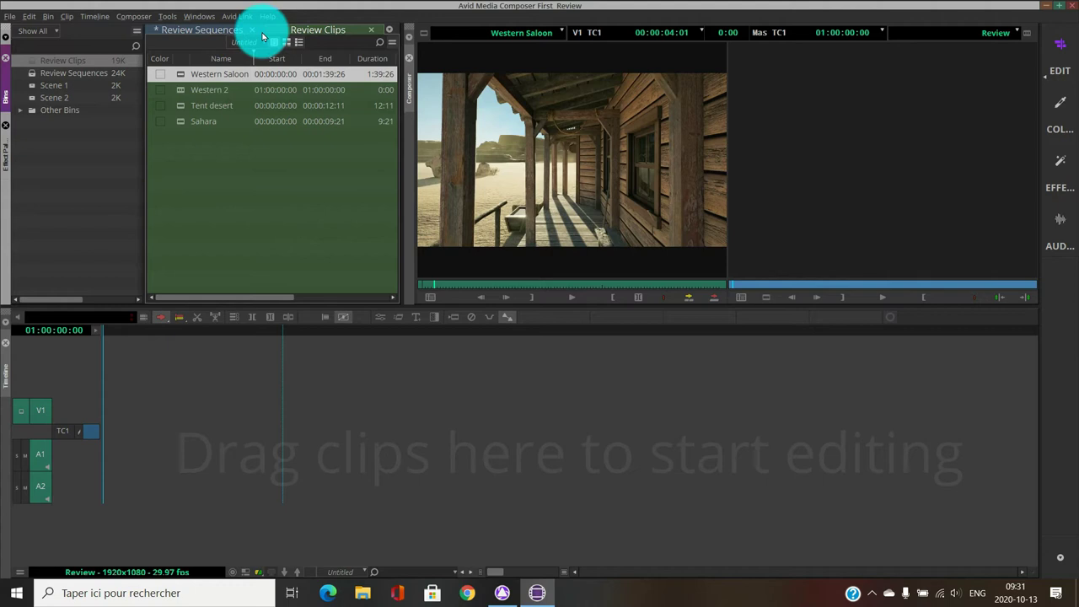
click(208, 32)
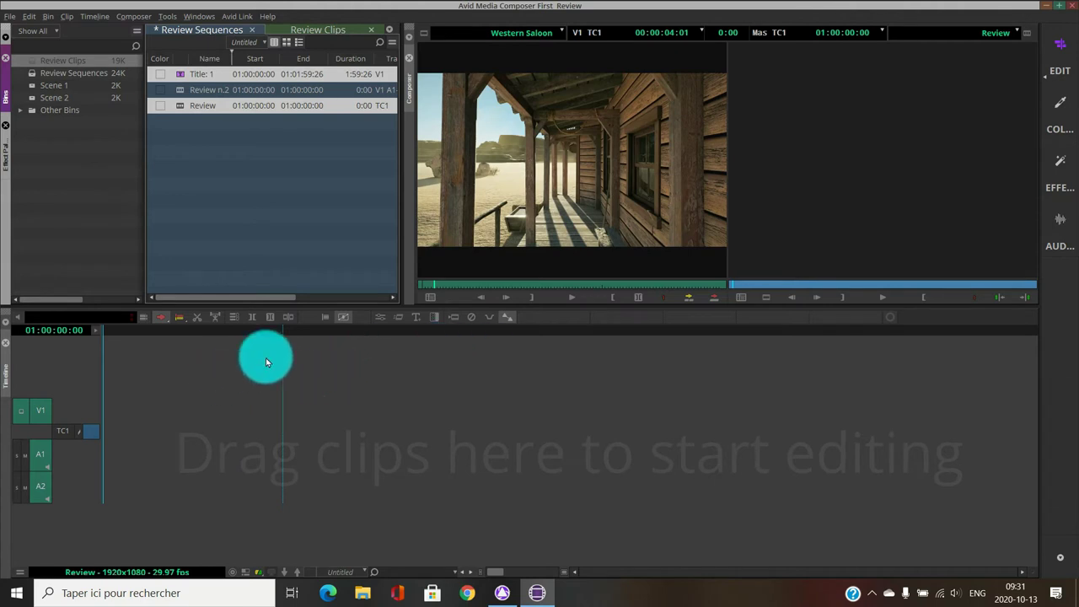
Toggle between the bins, ending on Review Clips with Western Saloon, Western 2, Tent desert and Sahara.
click(92, 428)
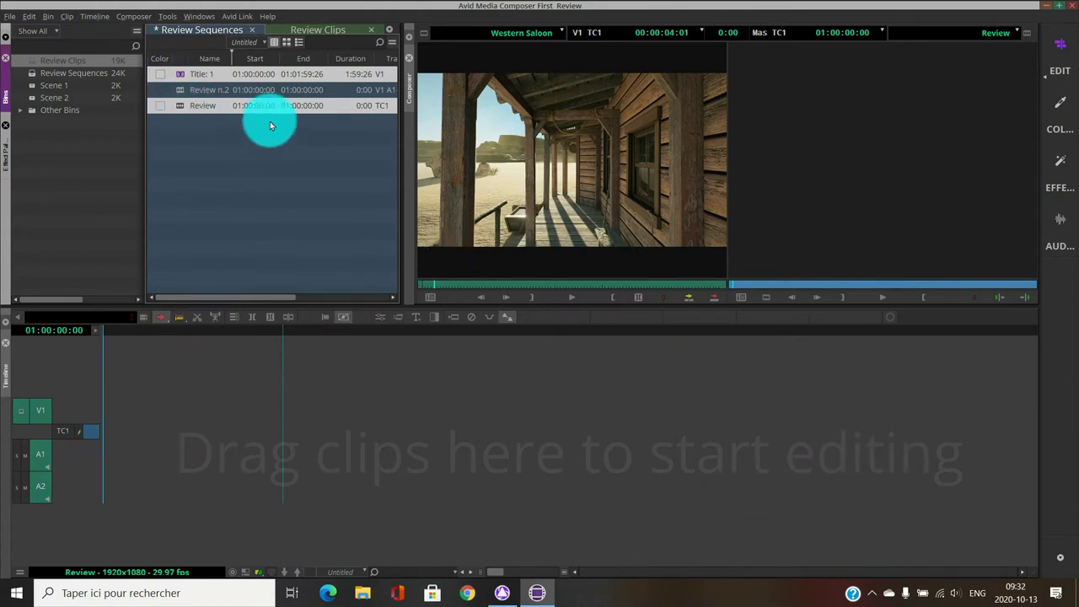
click(316, 30)
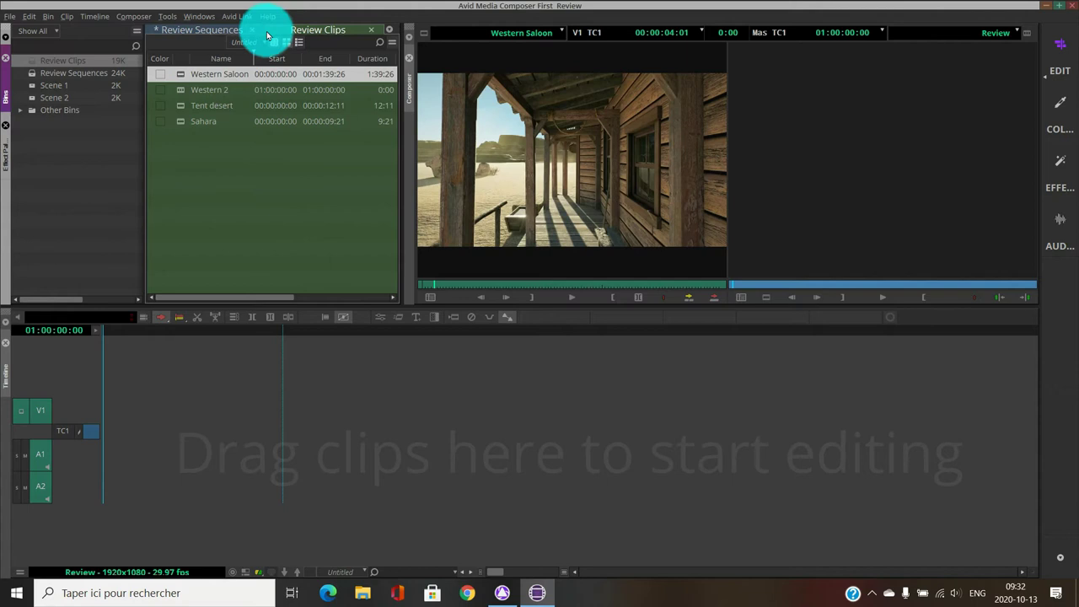
click(224, 32)
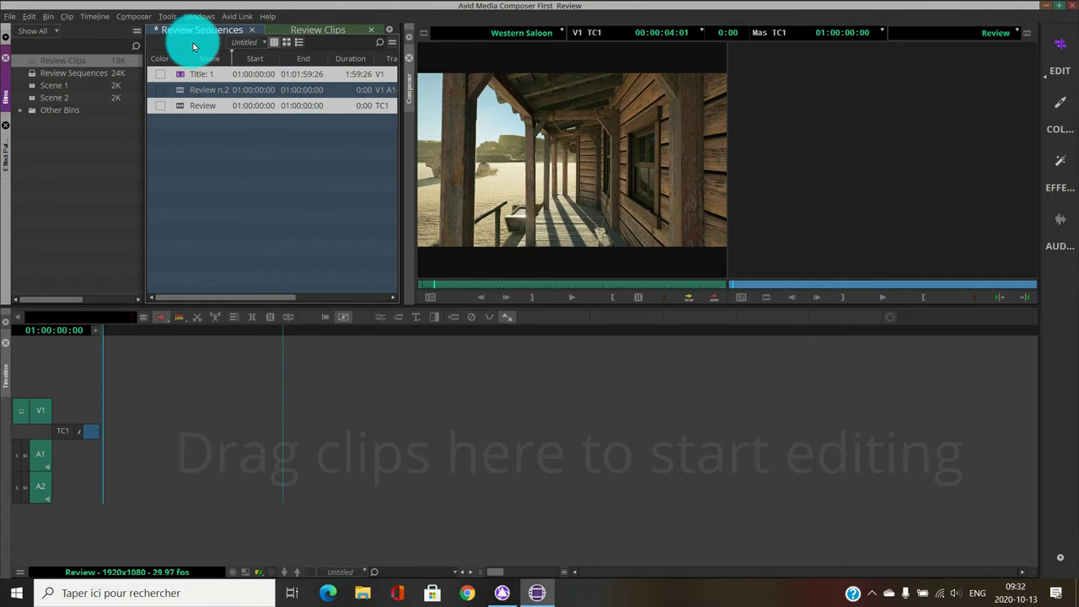
click(319, 31)
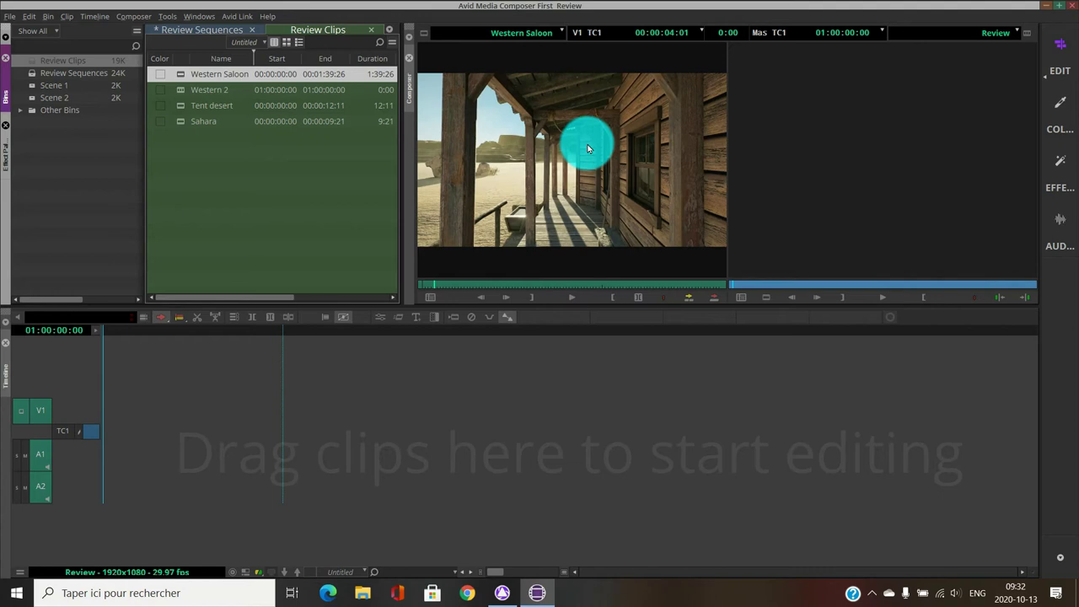
Load Western Saloon in the Source monitor and play through it, stopping at 00:00:44:21.
double_click(184, 78)
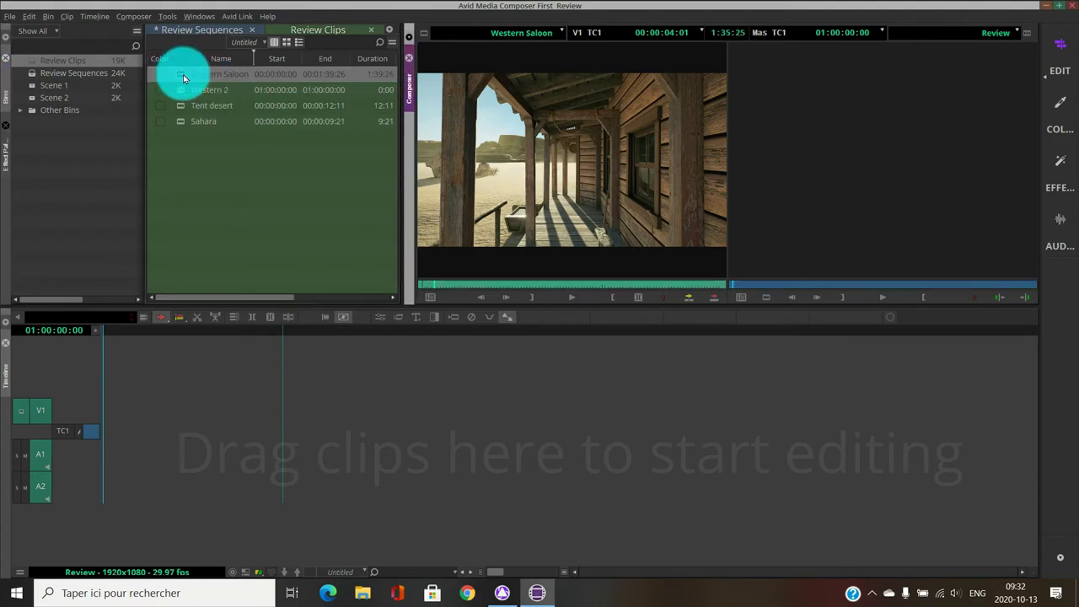
click(573, 298)
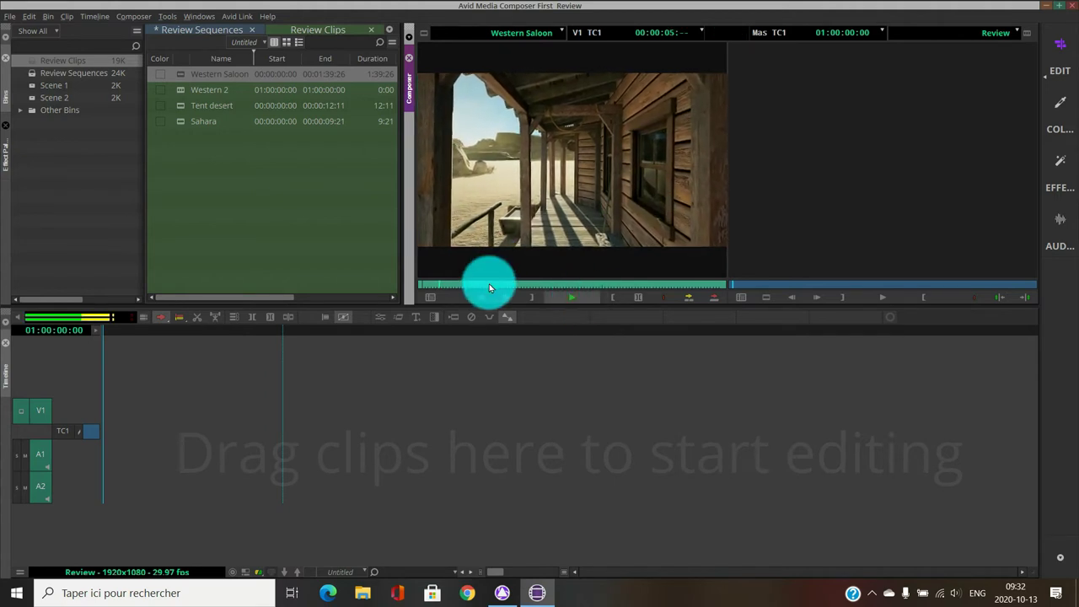
click(528, 285)
click(545, 287)
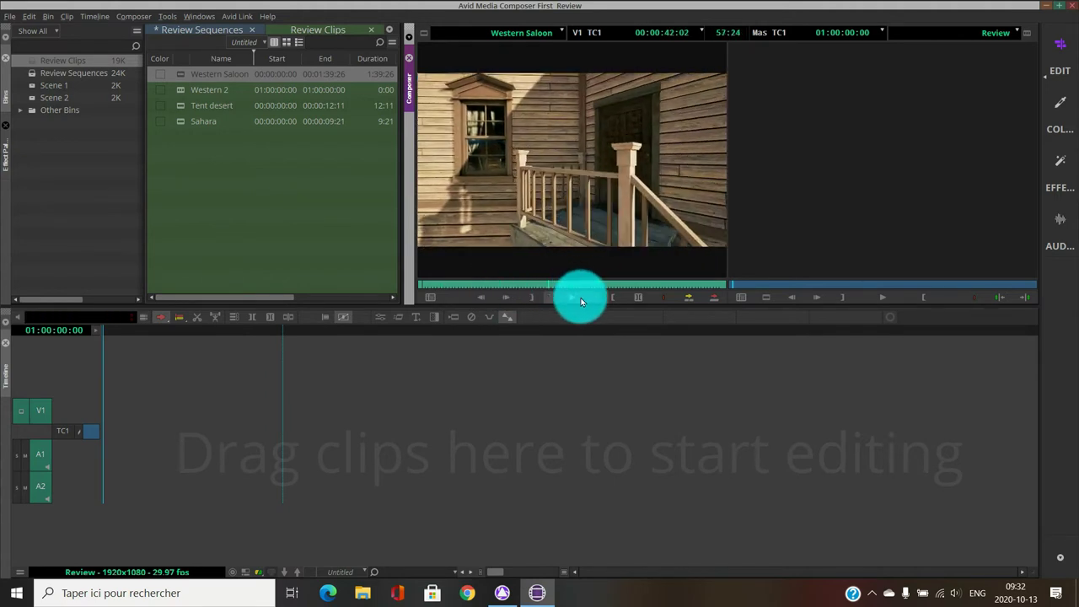
click(577, 297)
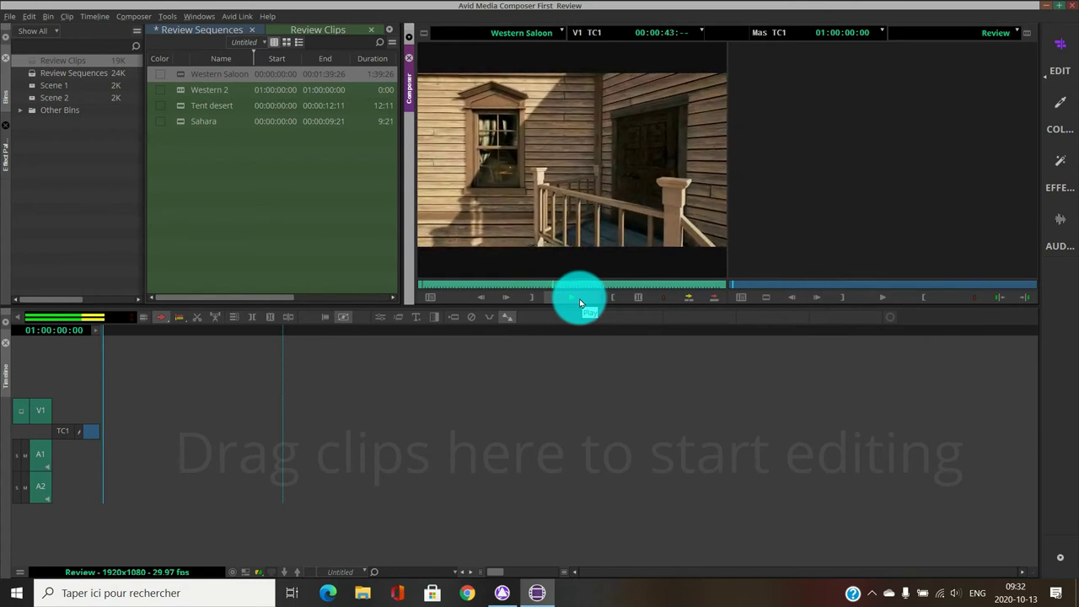
click(572, 298)
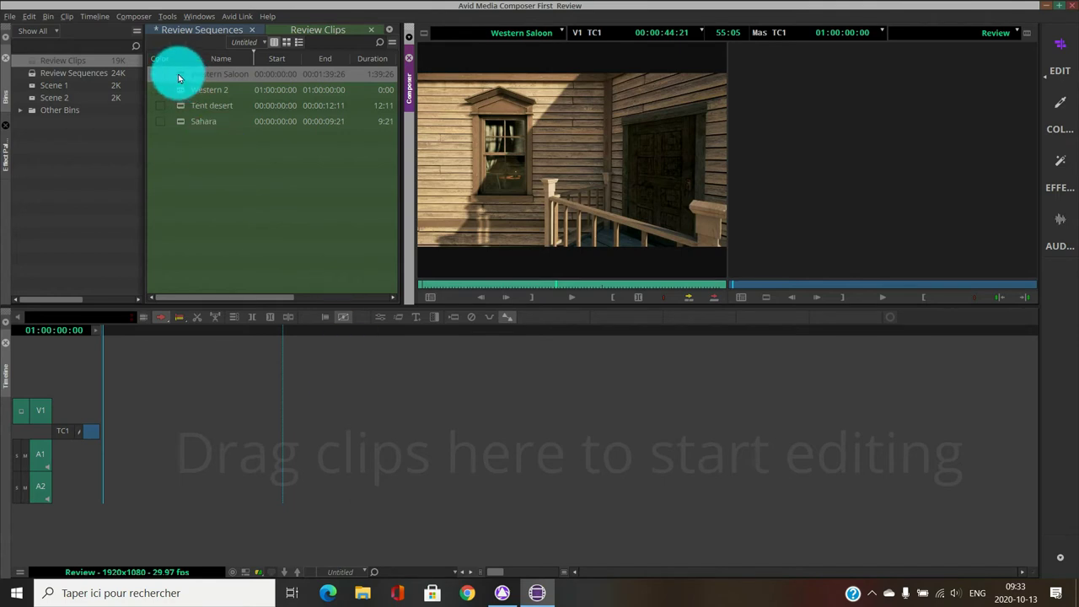
Edit Western Saloon onto V1, A1 and A2, then play the sequence from 01:00:31:29 to 01:00:39:29.
drag(178, 78, 201, 453)
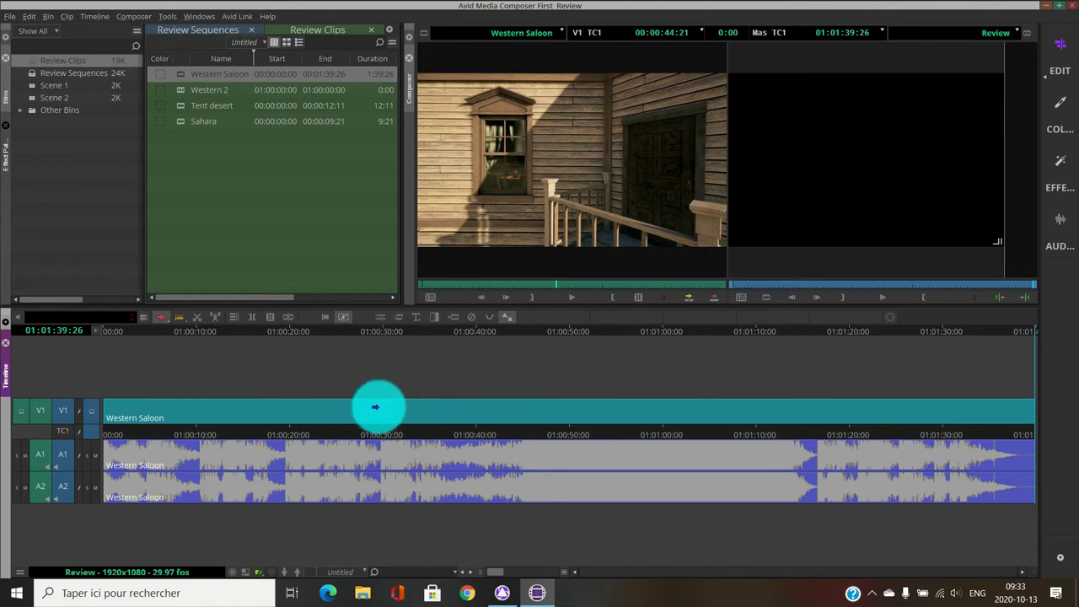
click(402, 337)
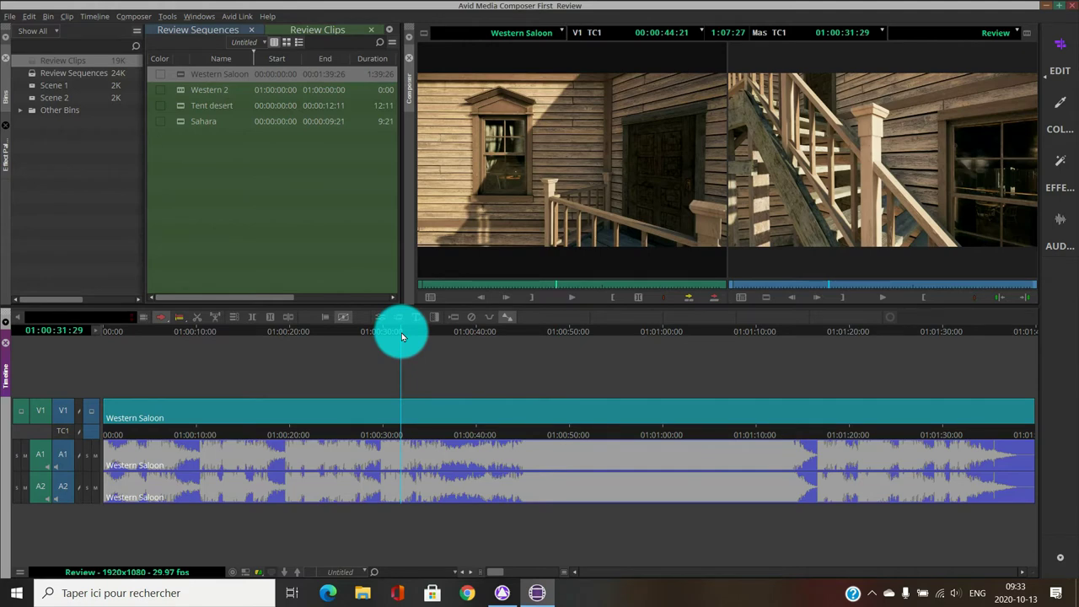
key(space)
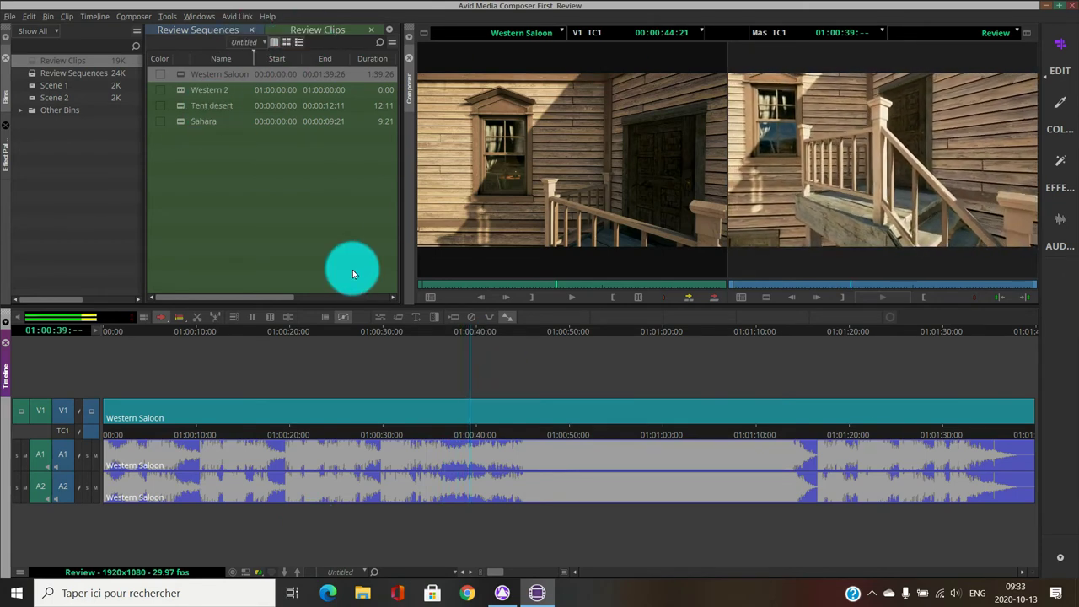
key(space)
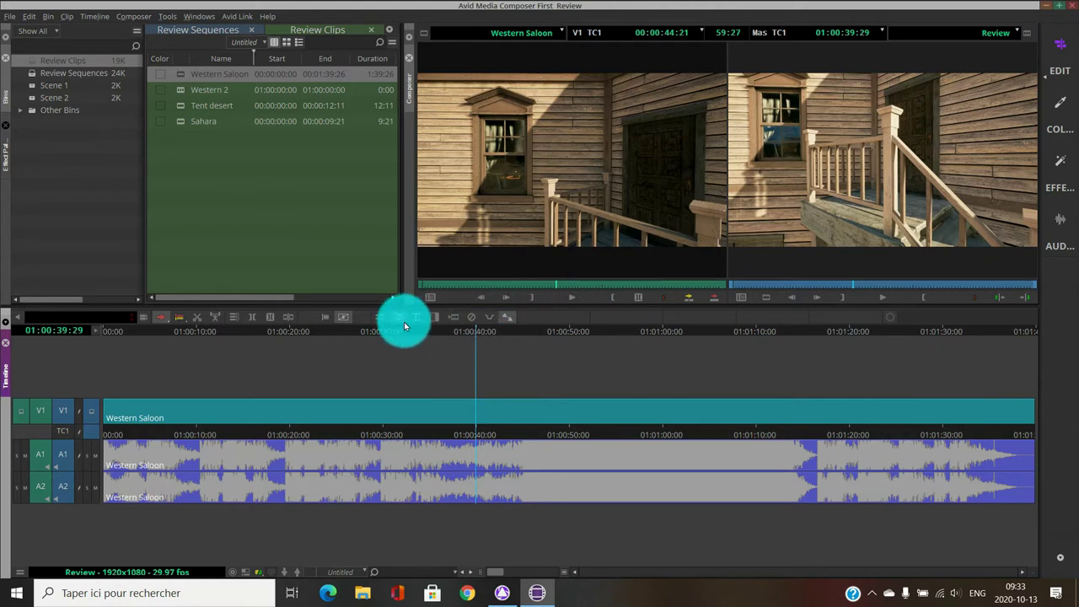
Place the Tent desert clip on a new V2 track above Western Saloon.
click(180, 108)
drag(180, 108, 570, 368)
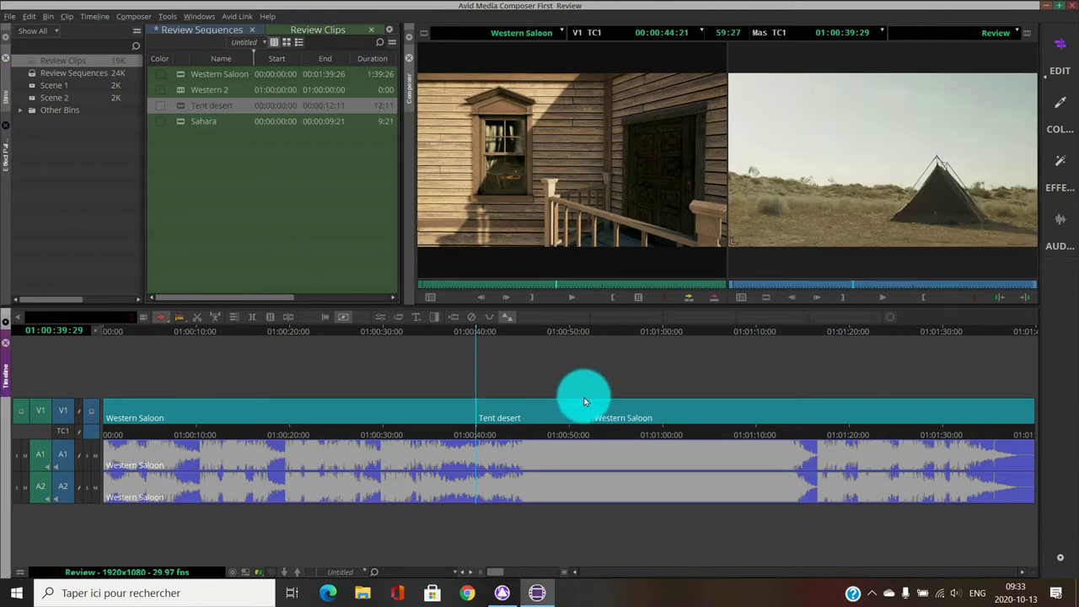
drag(545, 414, 548, 371)
drag(614, 426, 521, 416)
Play across the cut near 01:00:42 with V2 monitored so Tent desert shows.
click(455, 335)
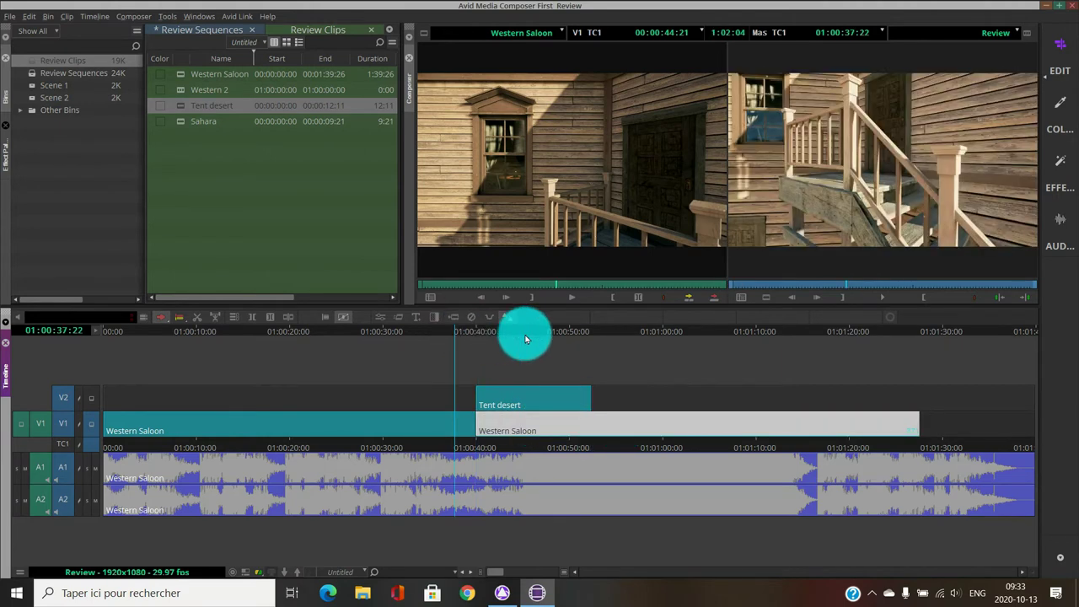
key(space)
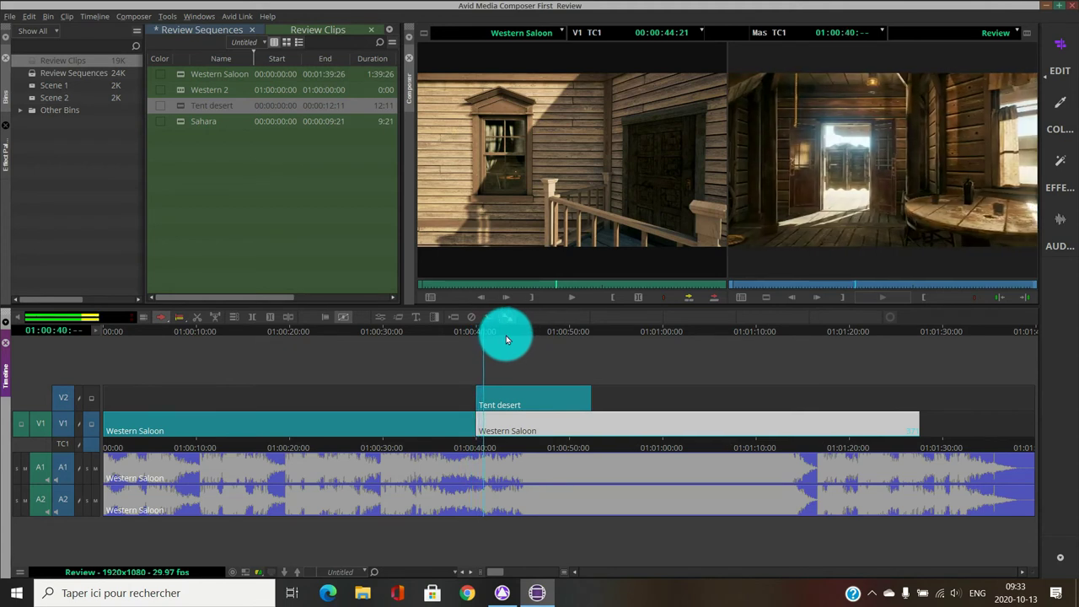
key(space)
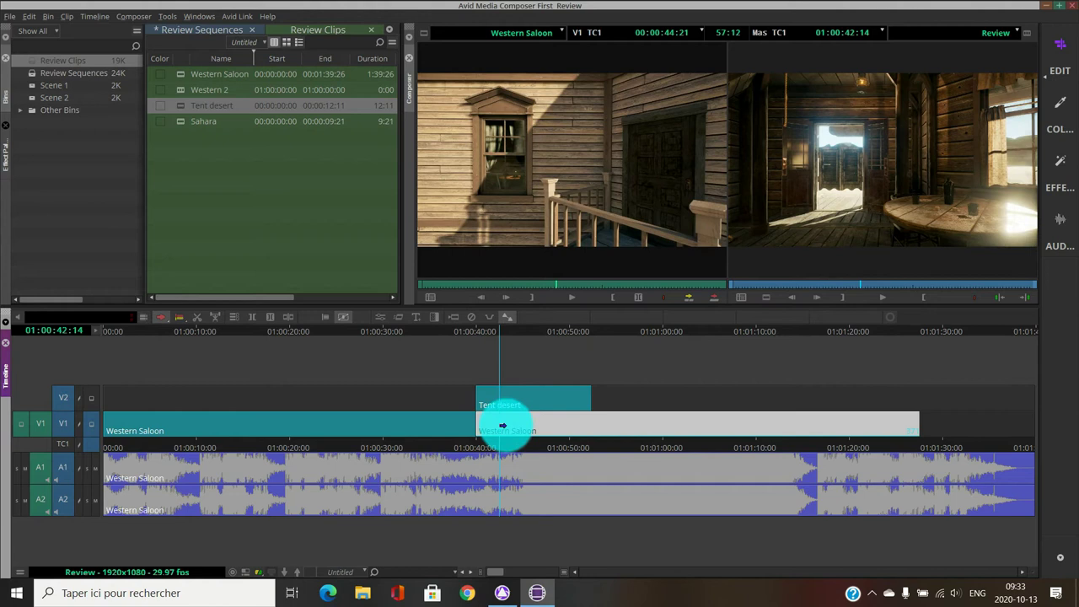
click(92, 397)
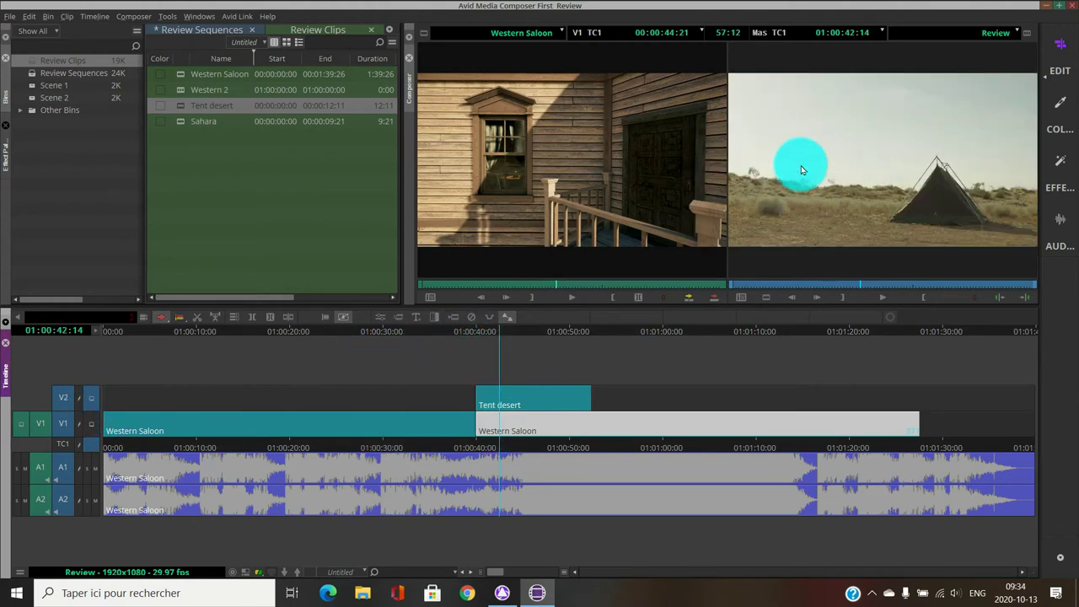
click(459, 333)
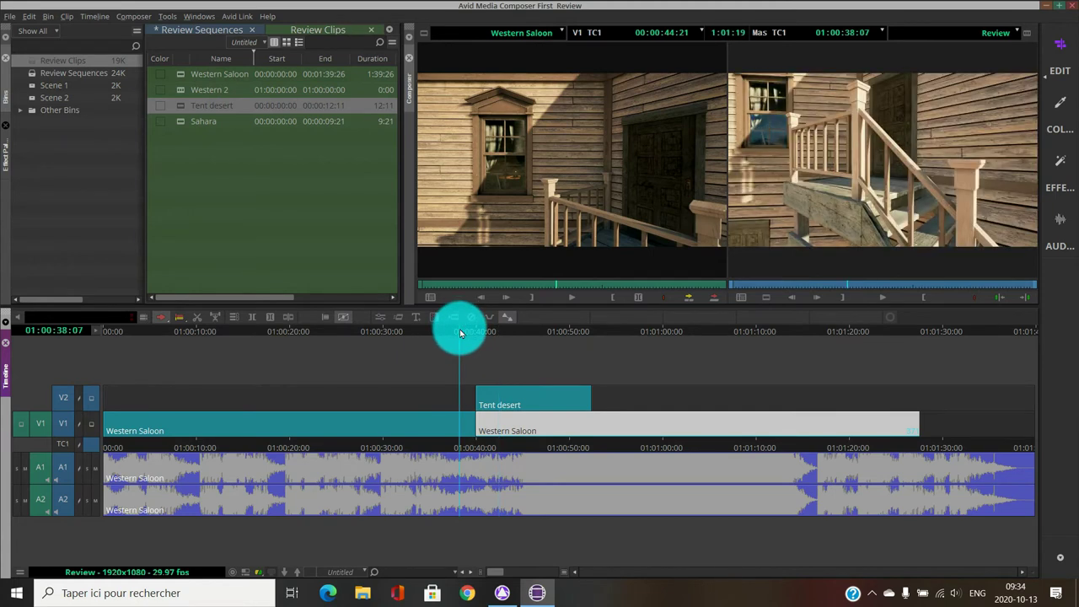
key(space)
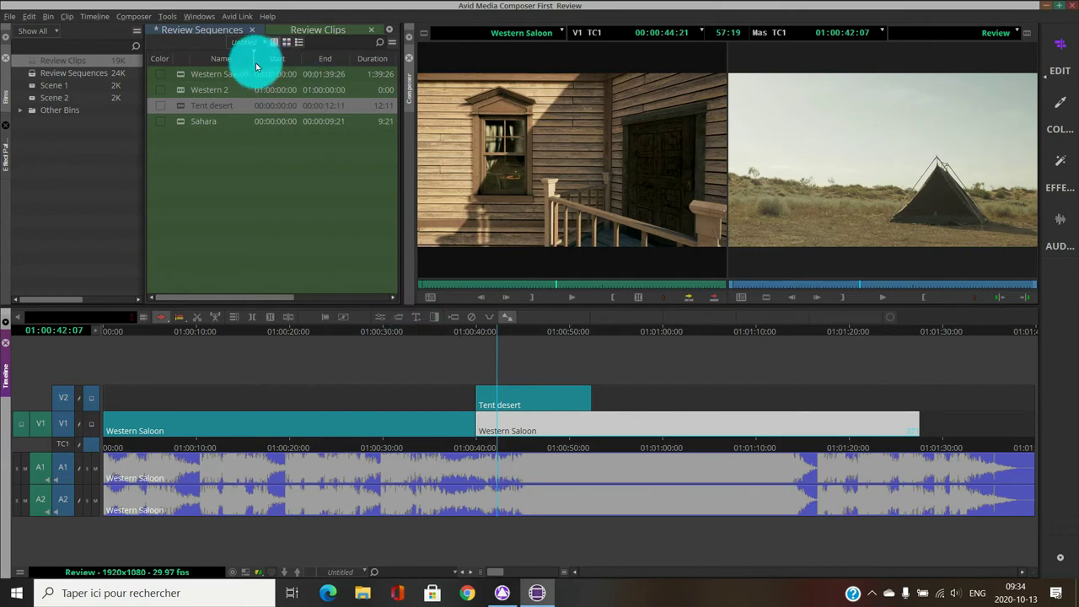
Deselect Western Saloon, turn on Audio Keyframe Mode, and switch to the Color Correction workspace.
click(168, 16)
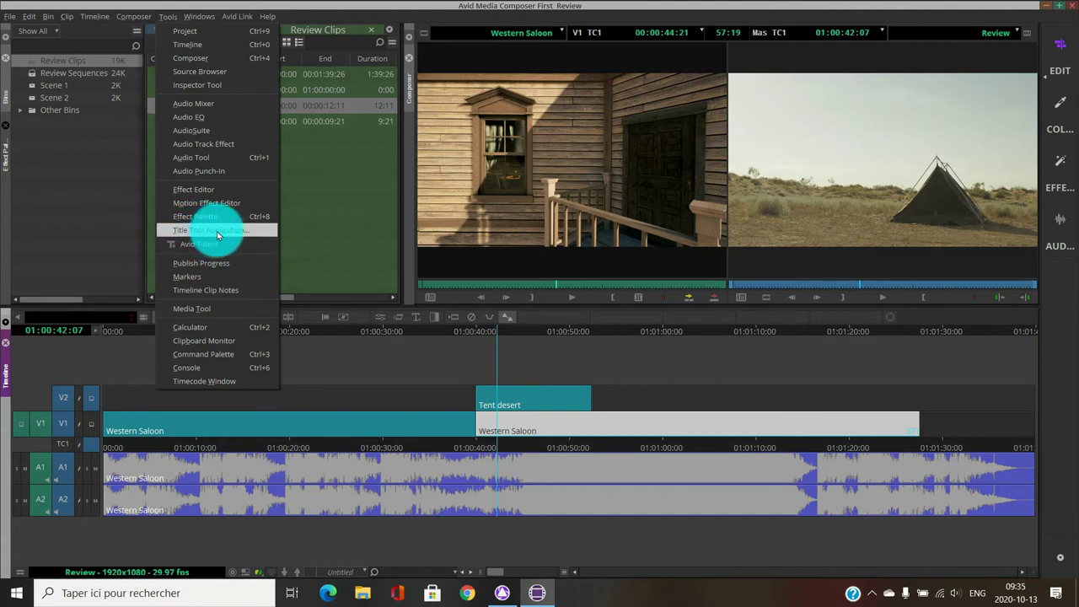
click(400, 371)
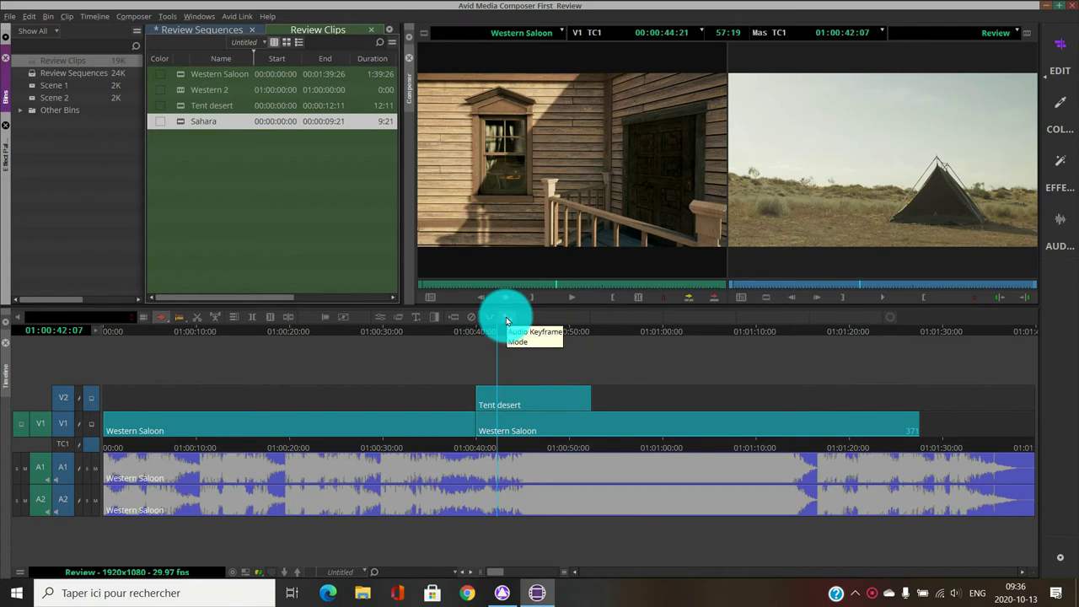
click(506, 317)
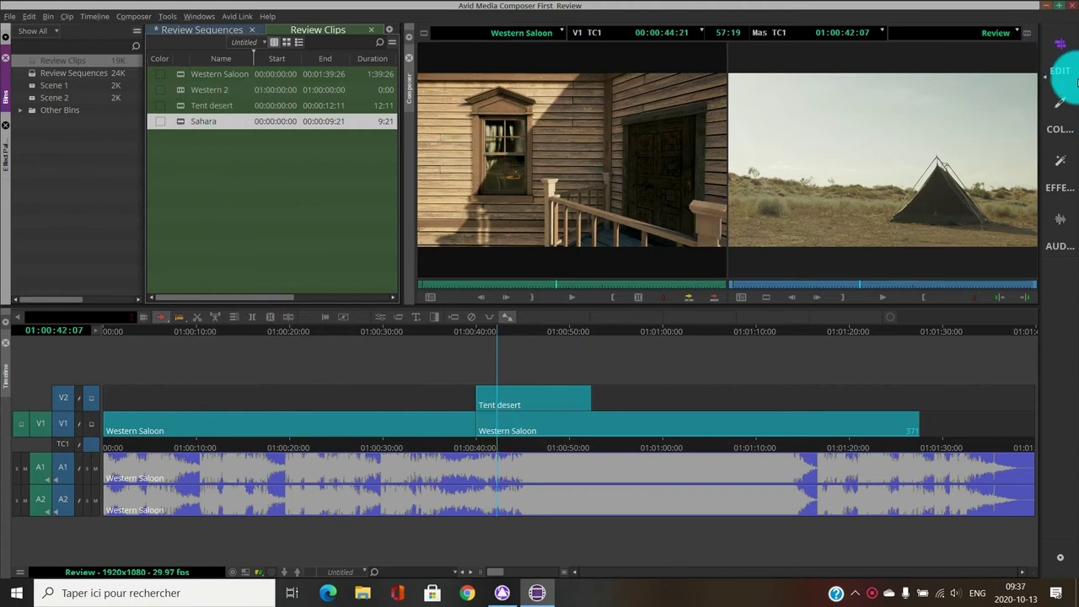
click(1064, 99)
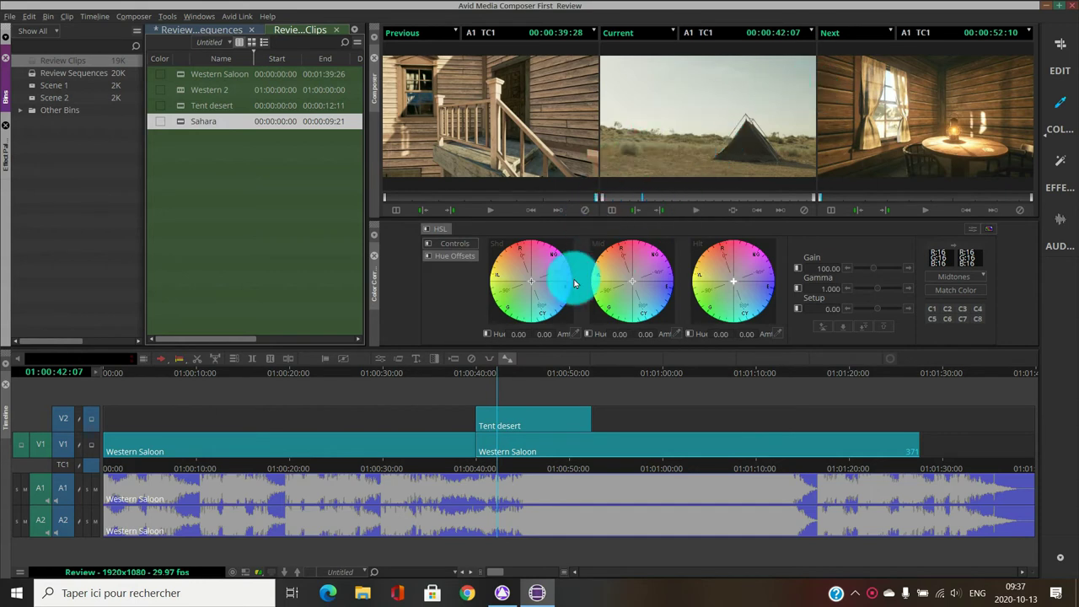
Warm Tent desert with Shadows and Midtones hue offsets, midtones ending at 13.36, amount 15.81.
click(532, 287)
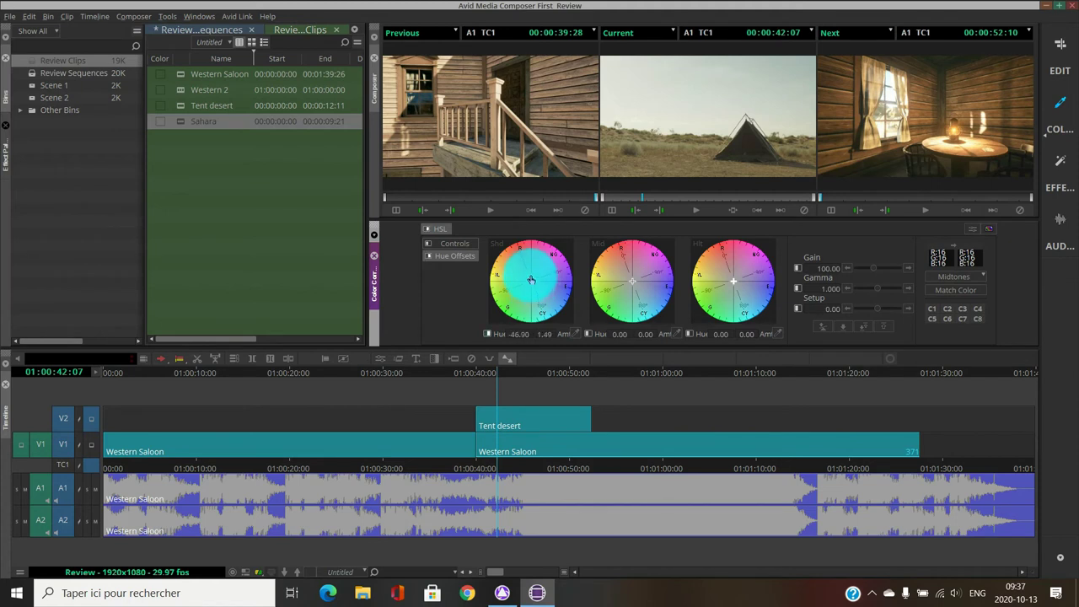
drag(531, 279, 525, 264)
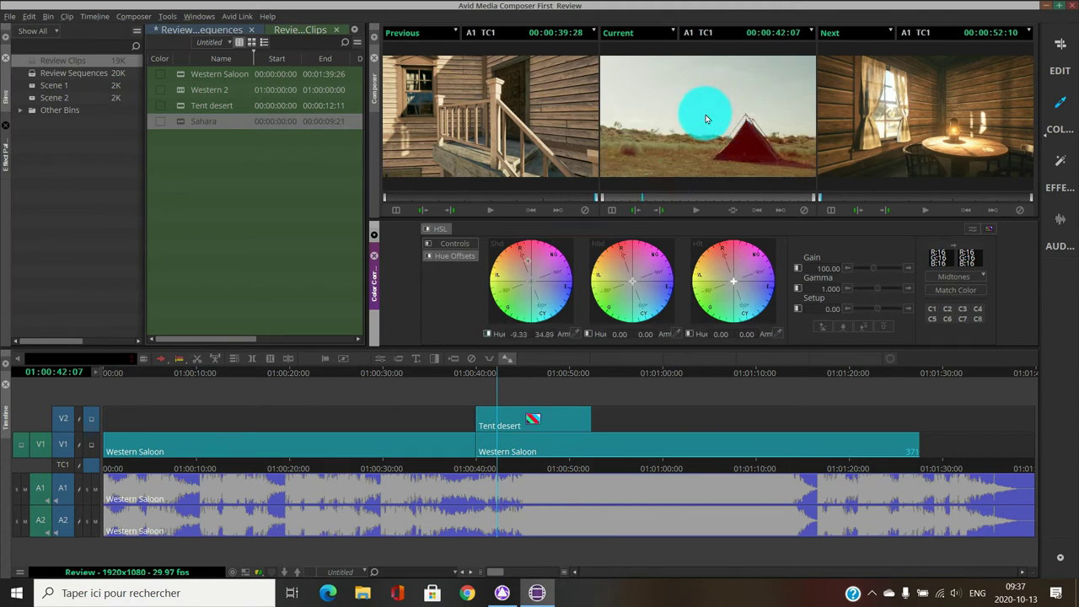
click(638, 277)
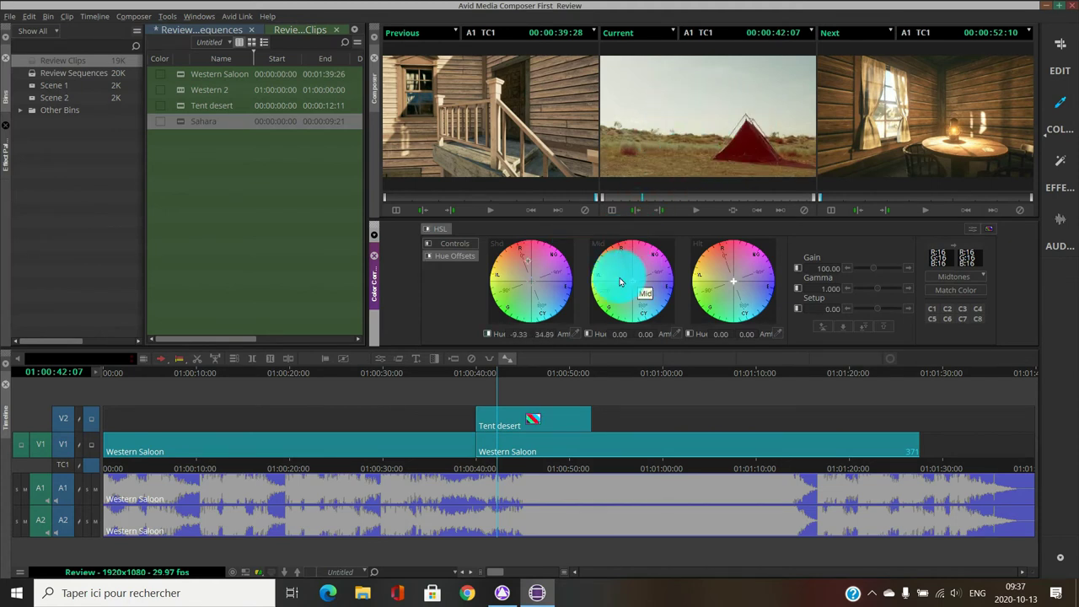
click(527, 268)
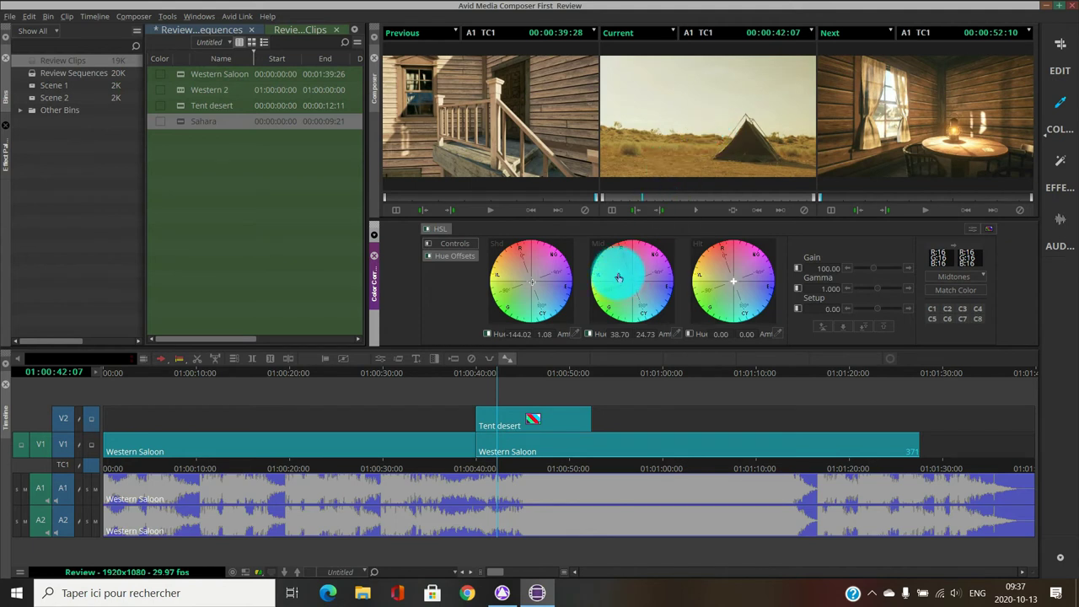
drag(619, 277, 629, 284)
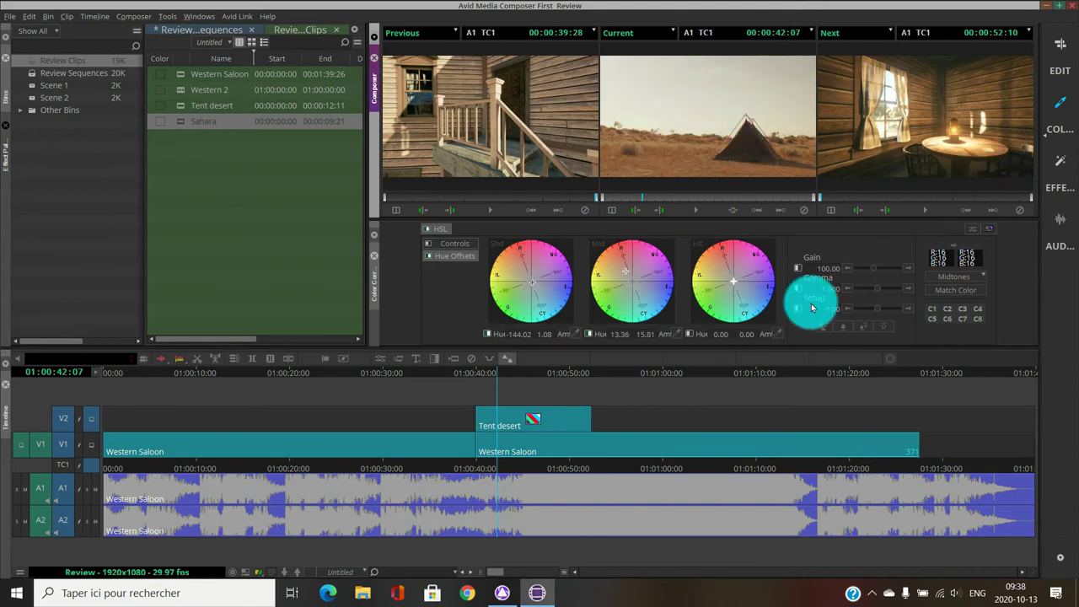
Switch to the Effects workspace and view the audio track, audio clip and transition effects.
click(1060, 182)
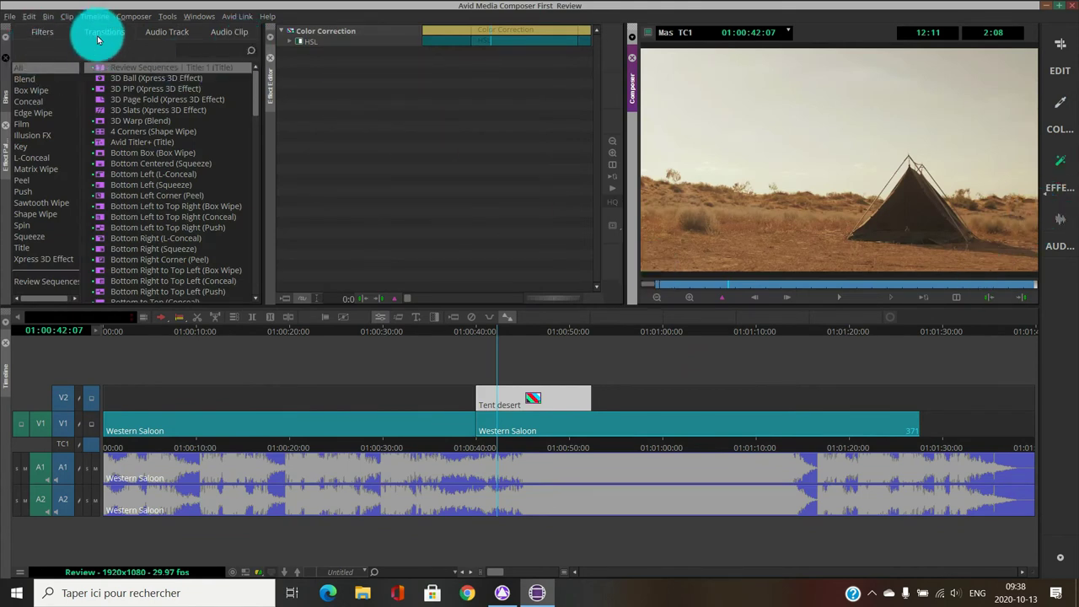
click(172, 34)
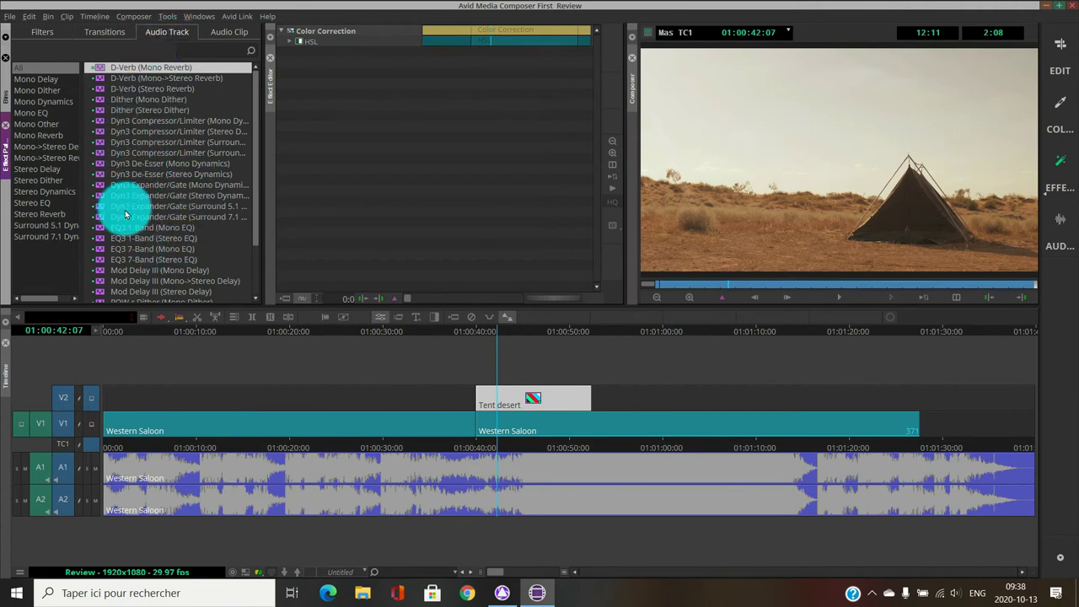
click(217, 37)
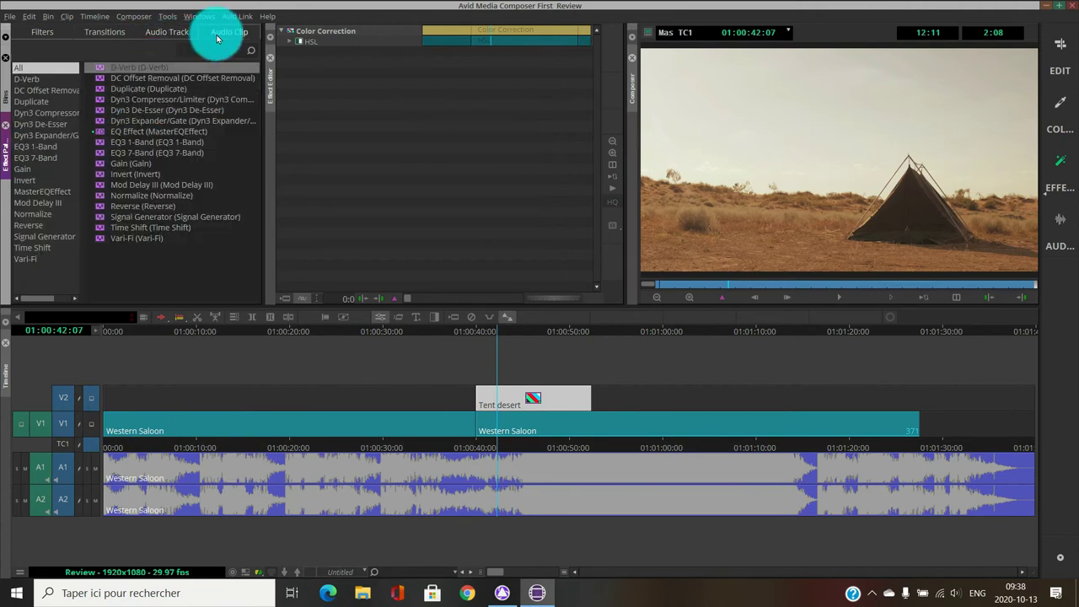
click(105, 34)
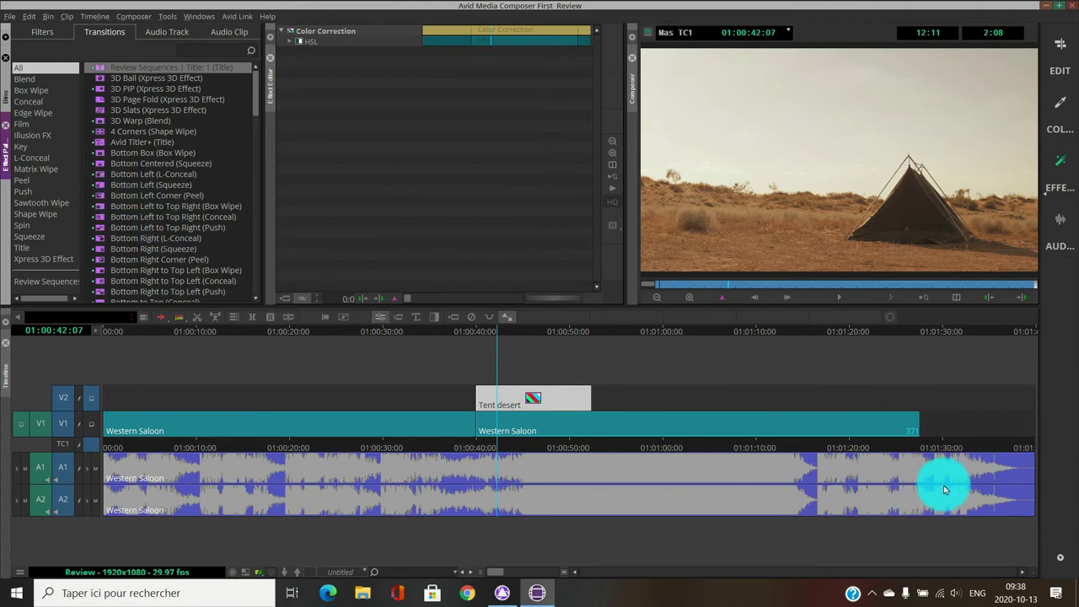
Browse the Blend, Edge Wipe, Film and Peel transitions, then the Filters presets.
click(27, 79)
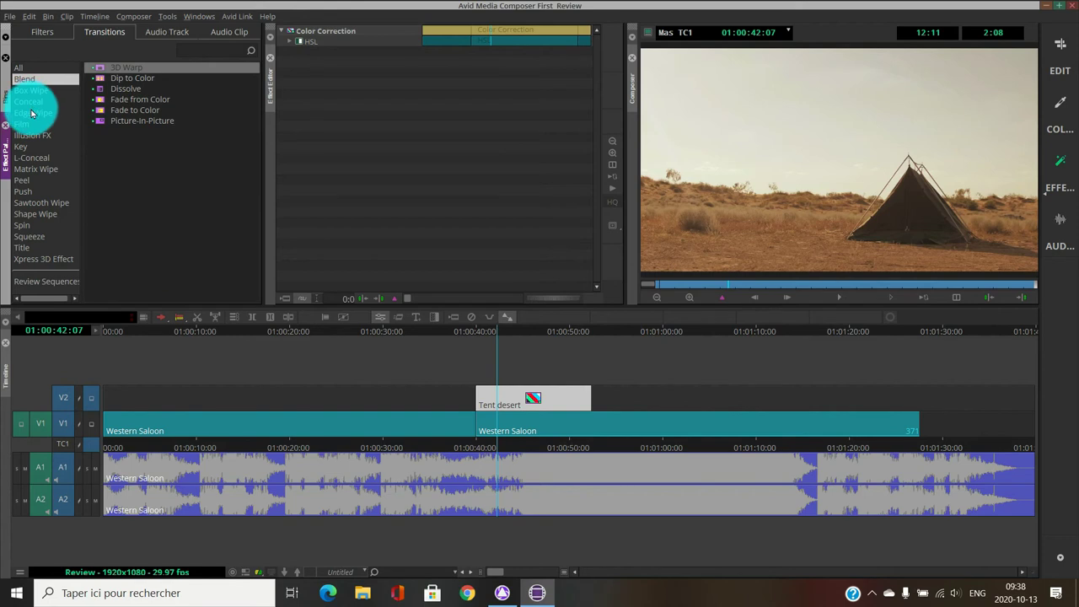
click(31, 113)
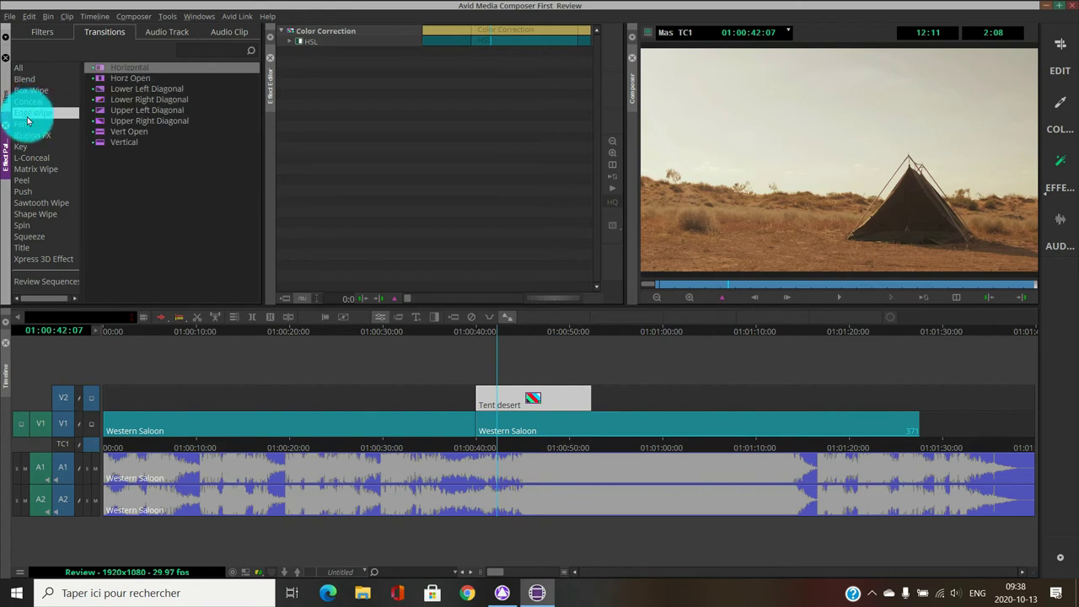
click(26, 124)
click(110, 67)
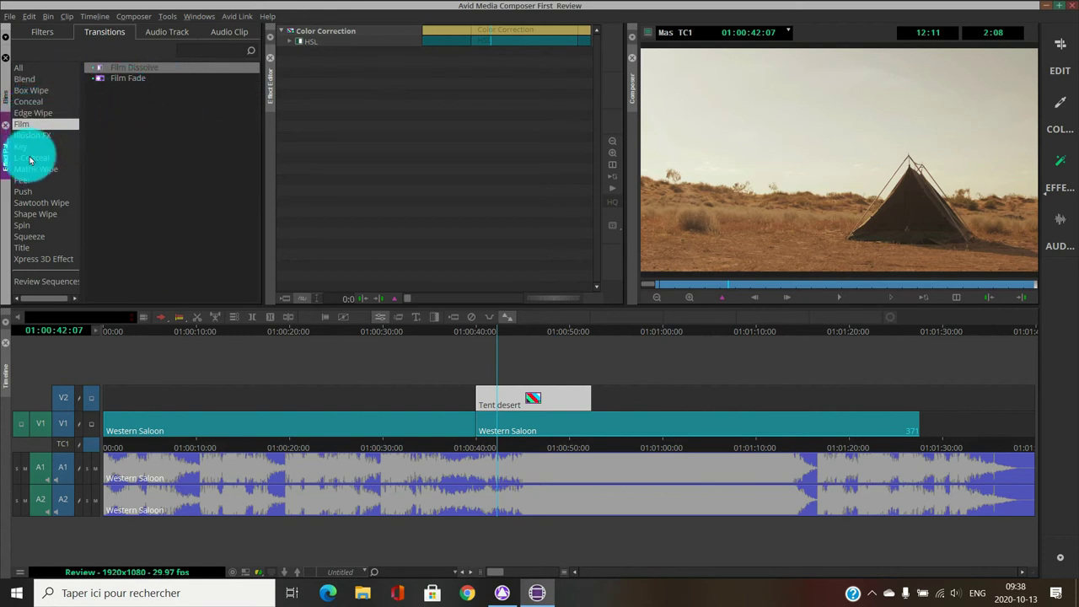
click(33, 180)
click(44, 37)
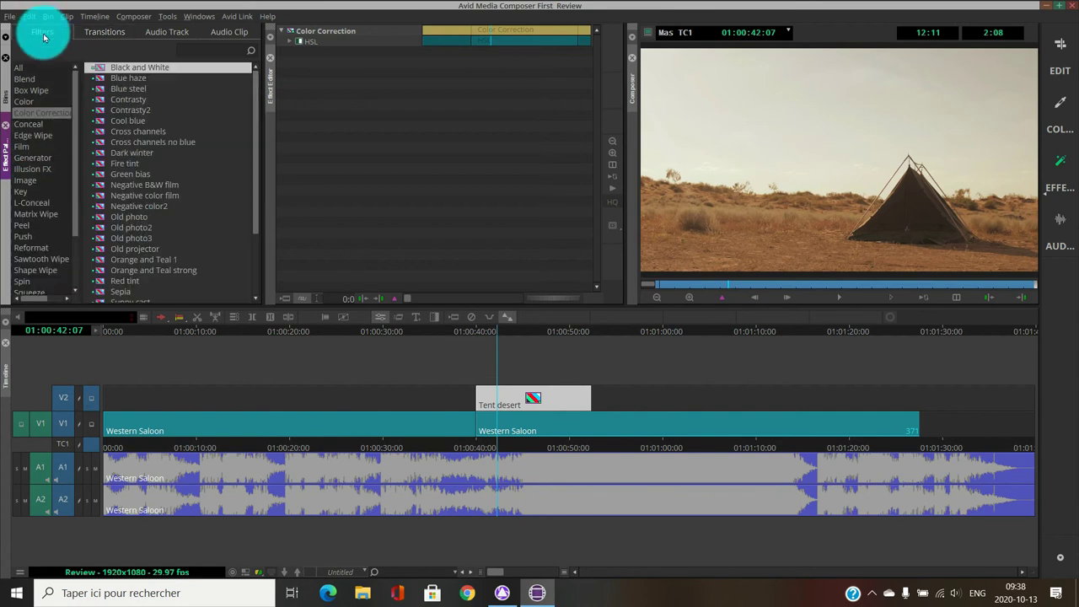
Apply the Image filter Flip-Flop to Tent desert, then undo it.
click(38, 102)
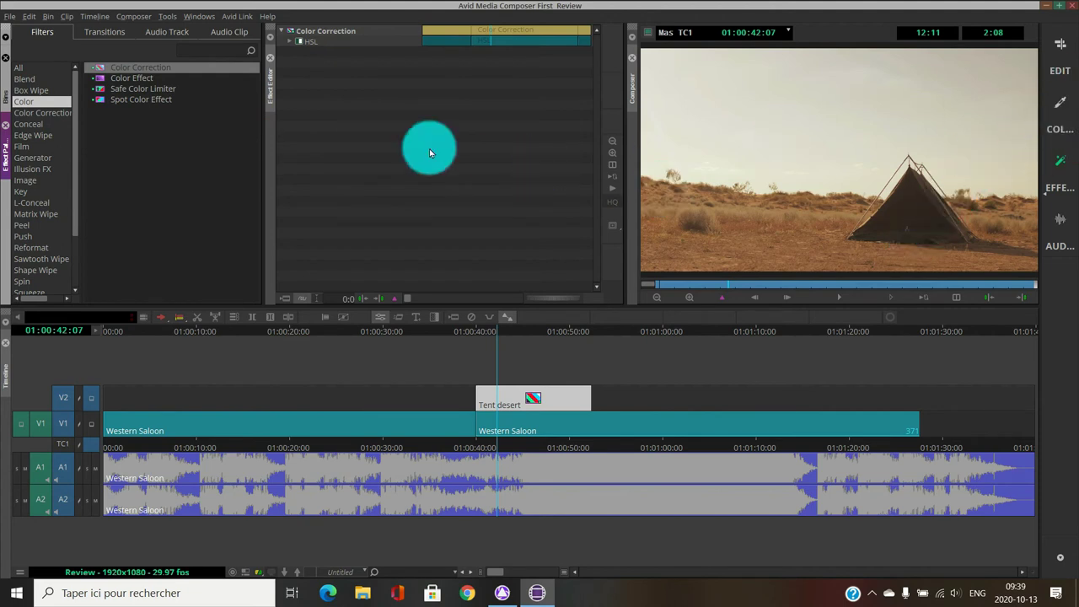
click(20, 146)
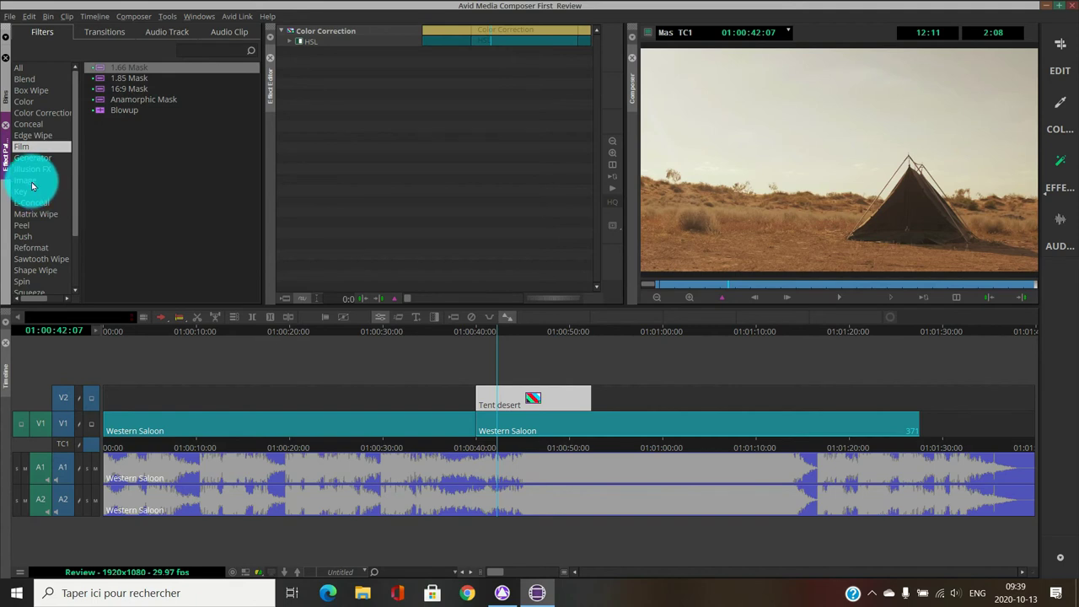
click(32, 180)
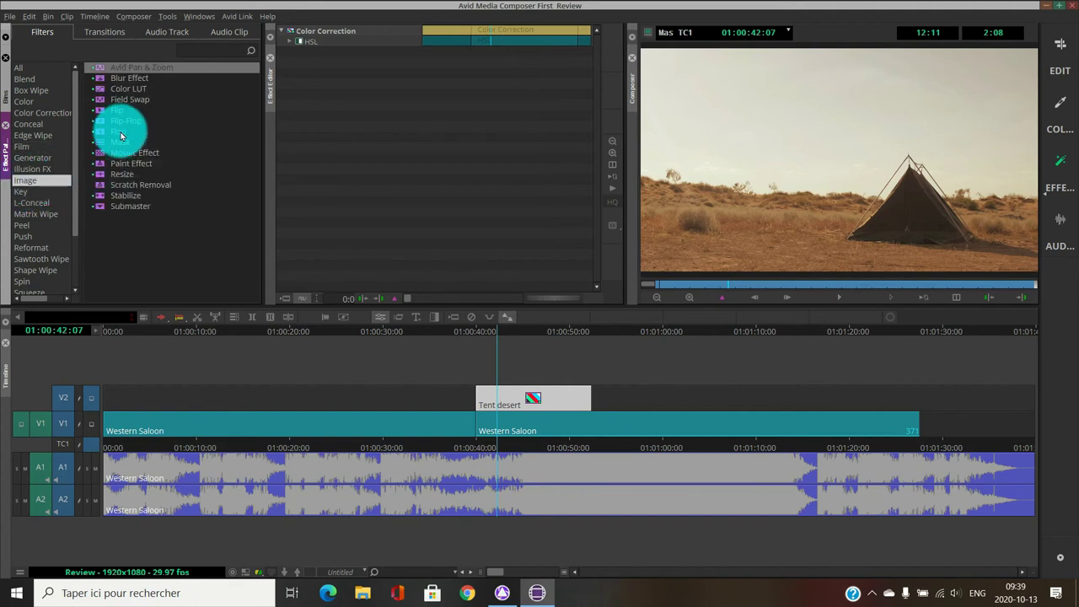
drag(123, 121, 512, 394)
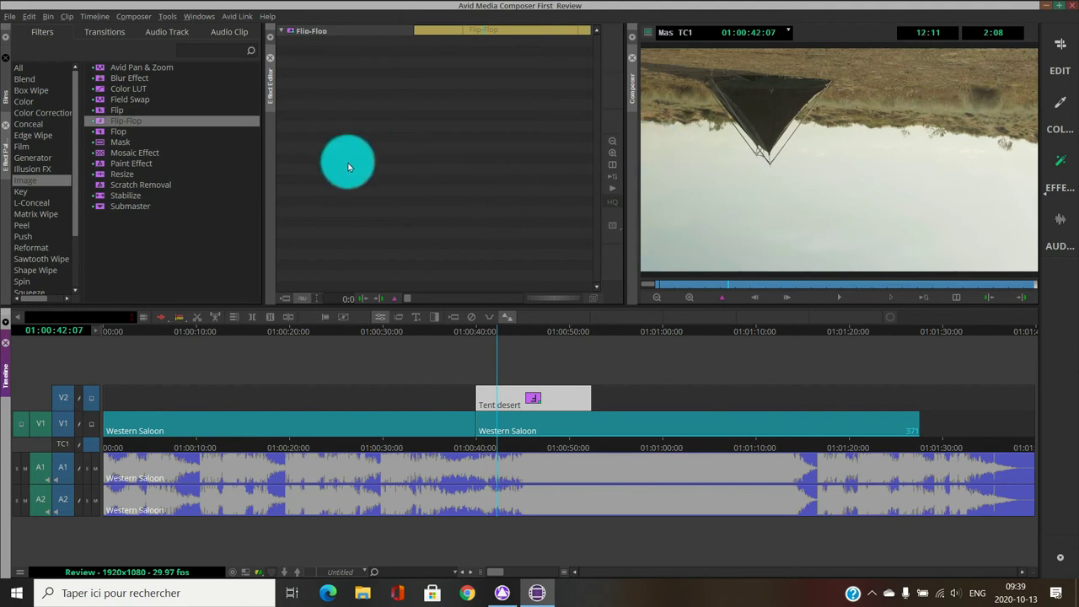
key(ctrl+z)
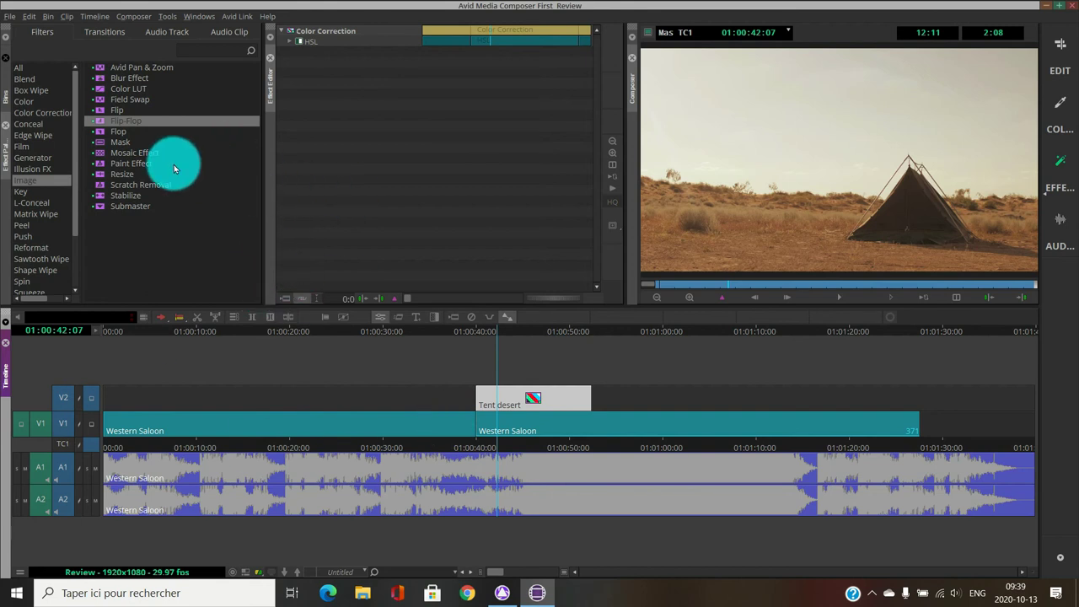
Apply Paint Effect to Tent desert and draw an oval sun in the sky with a sampled sky colour.
mouse_move(126, 166)
mouse_down()
mouse_move(224, 204)
mouse_move(458, 340)
mouse_move(529, 407)
mouse_up()
click(518, 401)
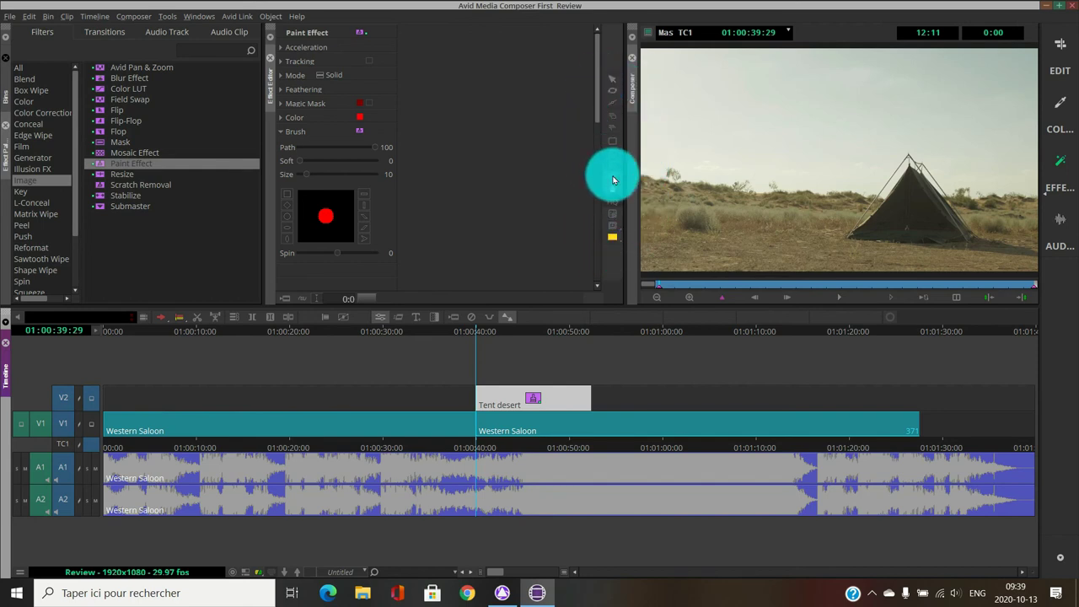
click(281, 117)
click(612, 152)
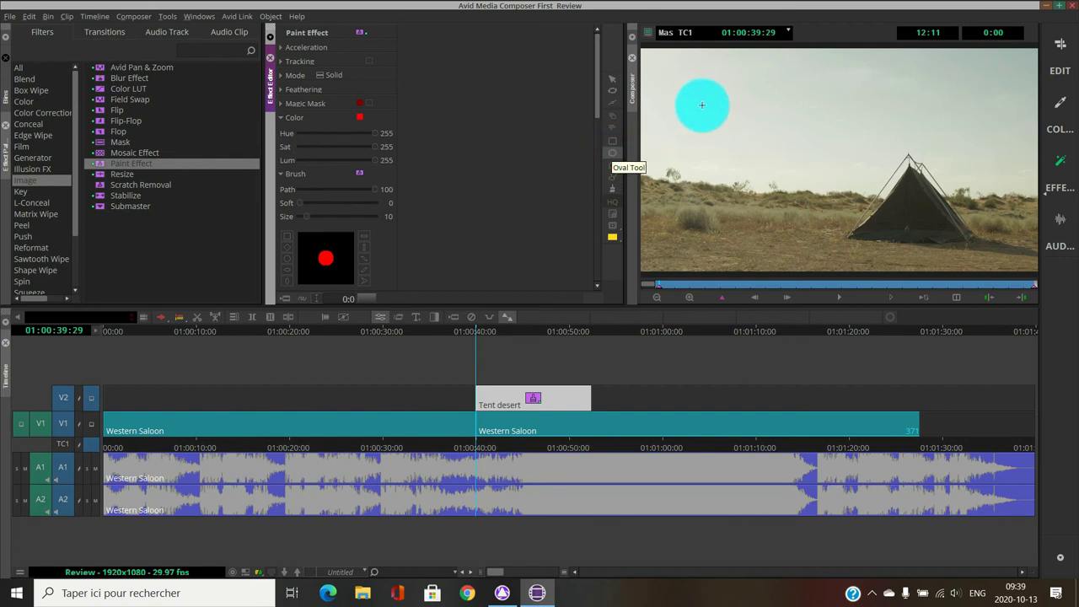
drag(681, 92, 742, 154)
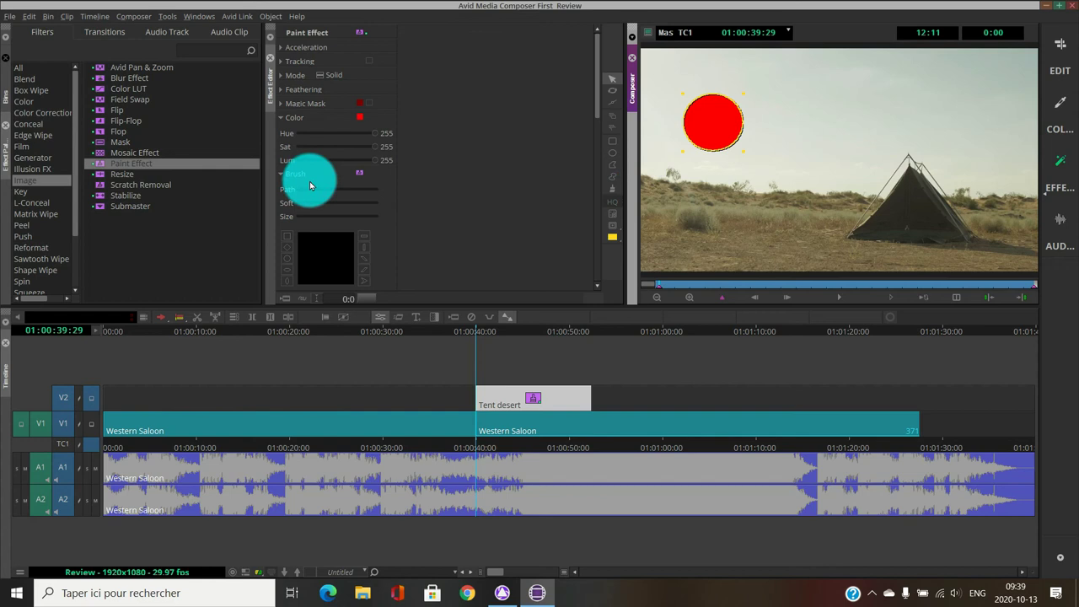
click(361, 112)
drag(536, 158, 365, 124)
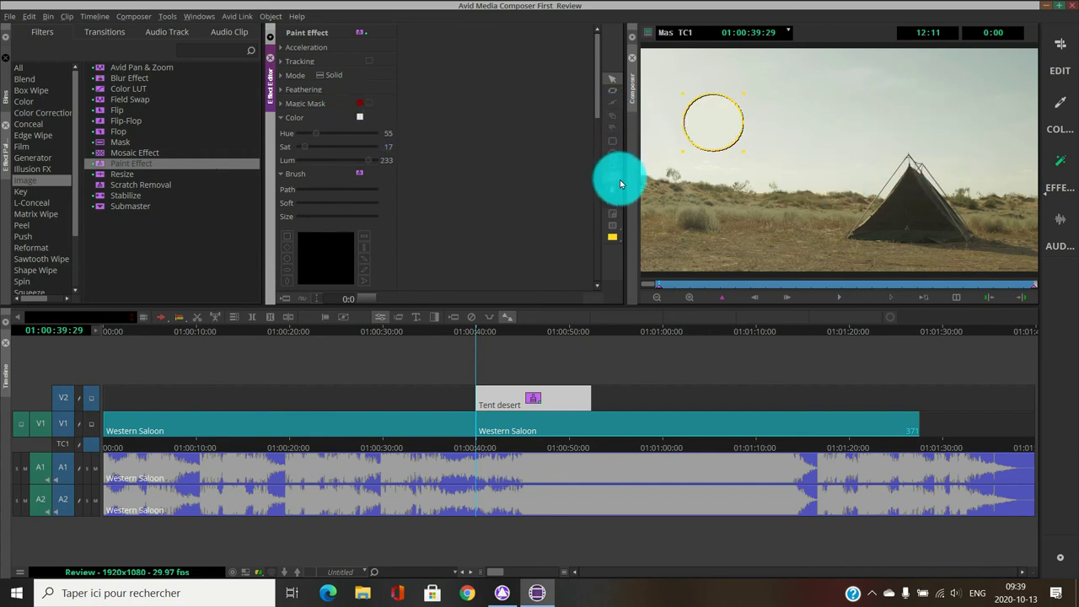
Brush white over the tent top, then sample an olive colour from the ground.
click(607, 192)
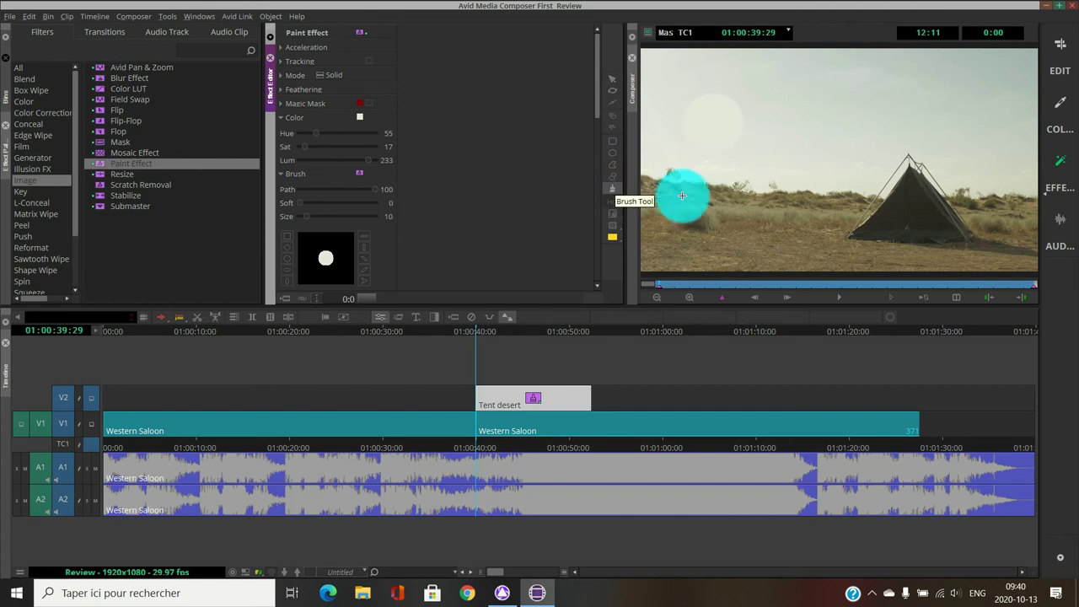
click(897, 174)
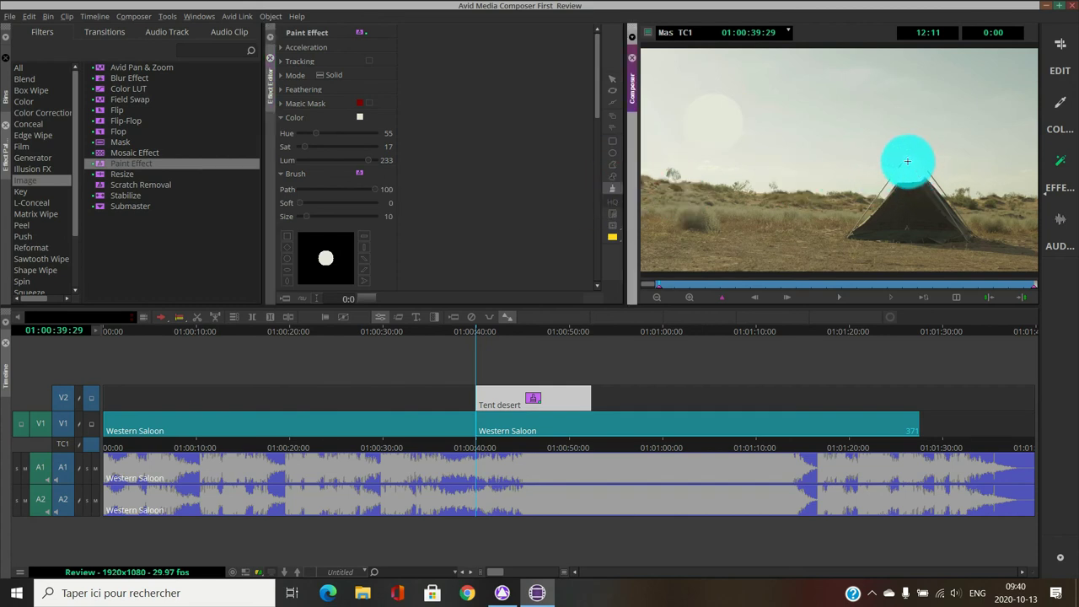
mouse_move(897, 192)
mouse_down()
mouse_move(941, 184)
mouse_move(921, 168)
mouse_move(898, 180)
mouse_move(906, 160)
mouse_move(933, 148)
mouse_move(970, 166)
mouse_up()
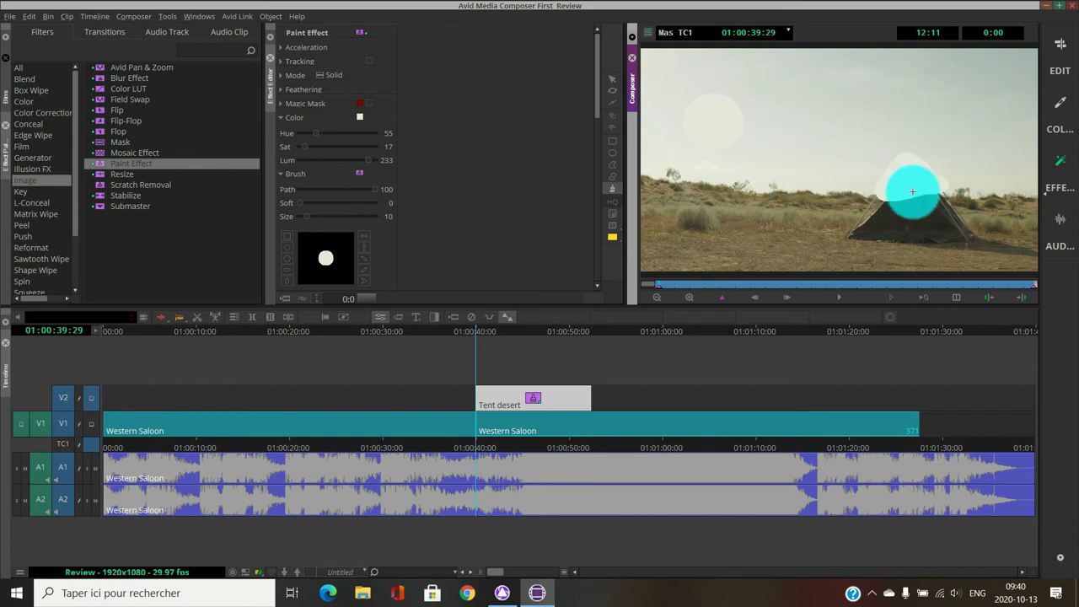
mouse_move(914, 172)
mouse_down()
mouse_move(944, 158)
mouse_move(879, 178)
mouse_move(933, 161)
mouse_move(931, 147)
mouse_move(896, 188)
mouse_move(876, 155)
mouse_move(948, 166)
mouse_up()
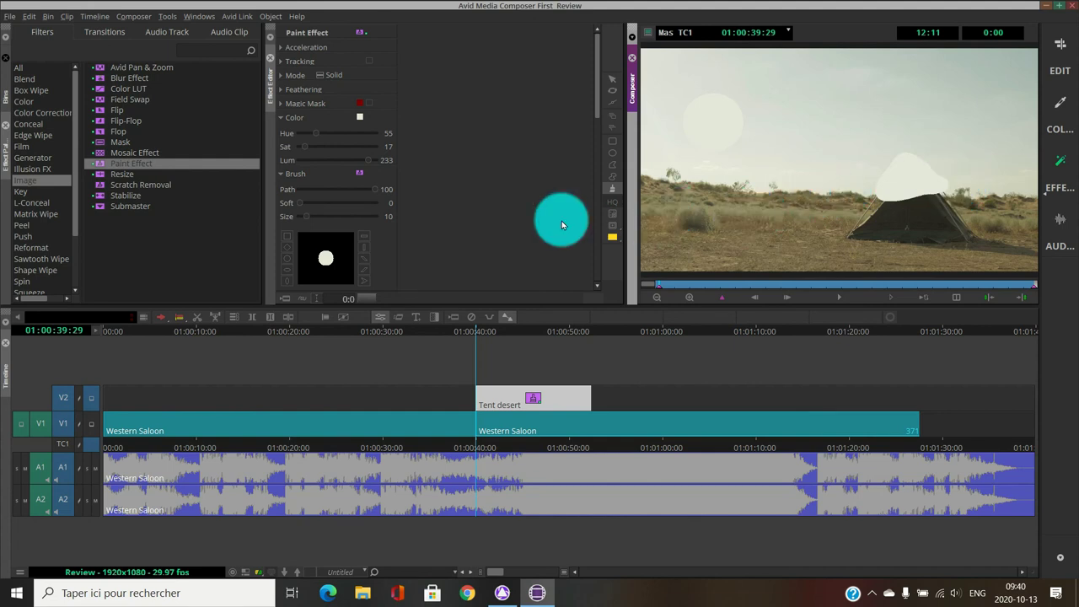
drag(360, 117, 856, 270)
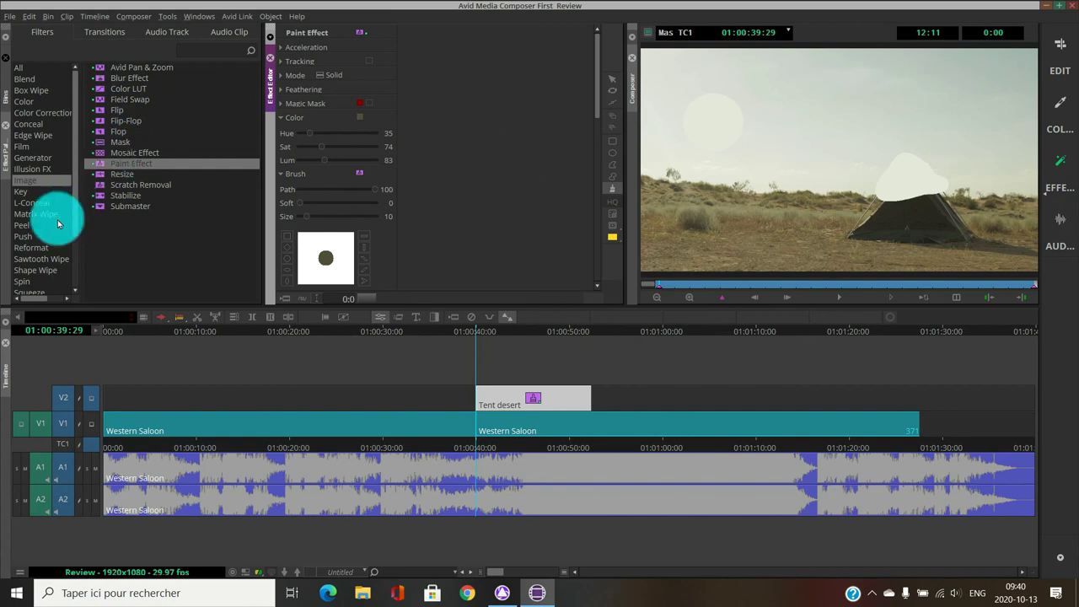
Browse the L-Conceal and Peel effect categories, then bring up the Audio workspace with its mixer.
click(29, 203)
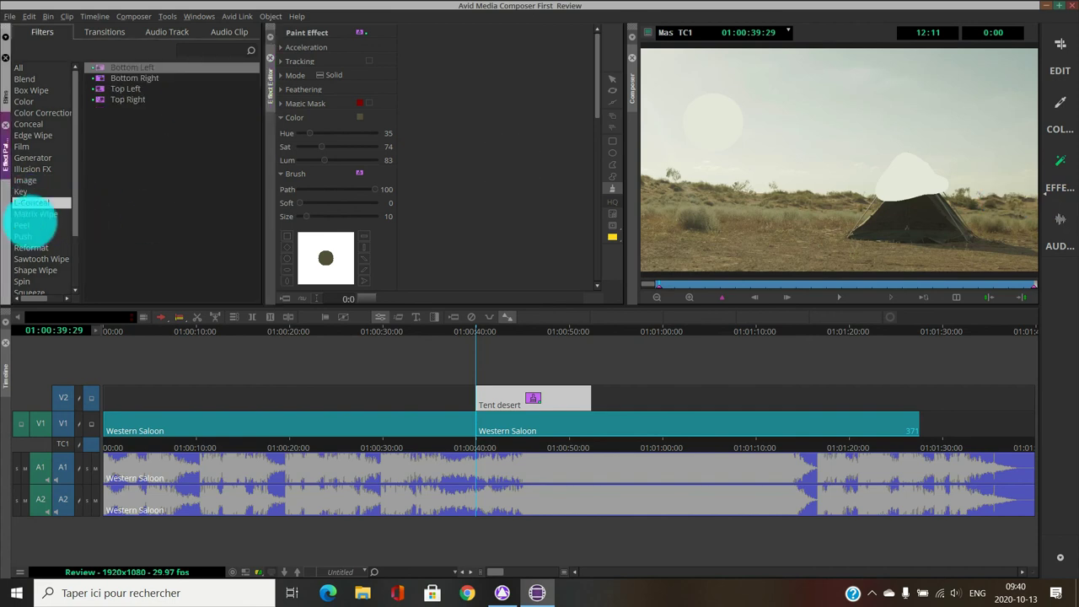
click(38, 225)
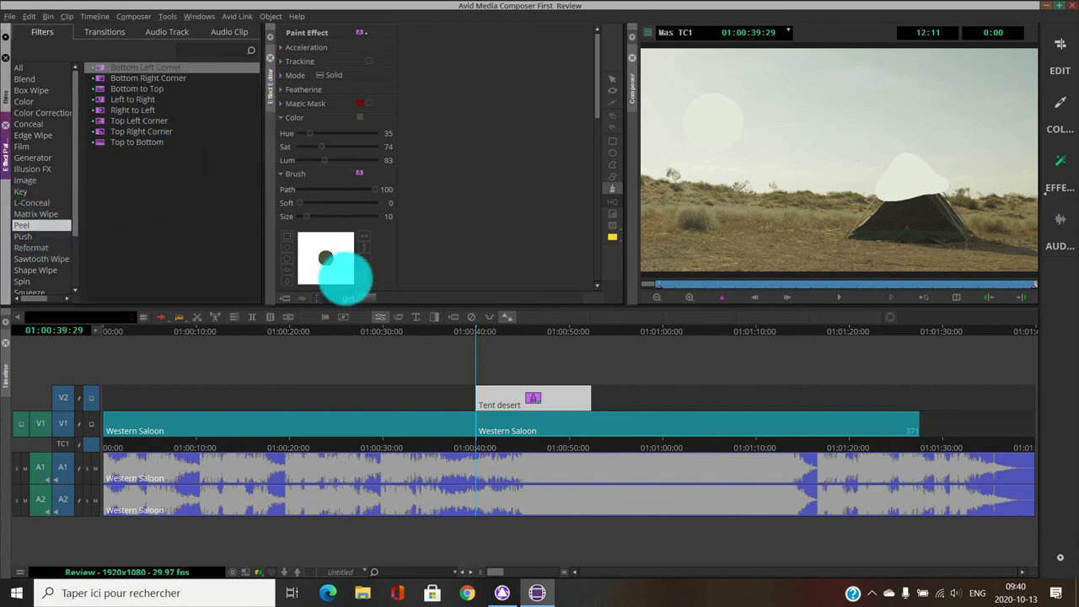
click(1060, 245)
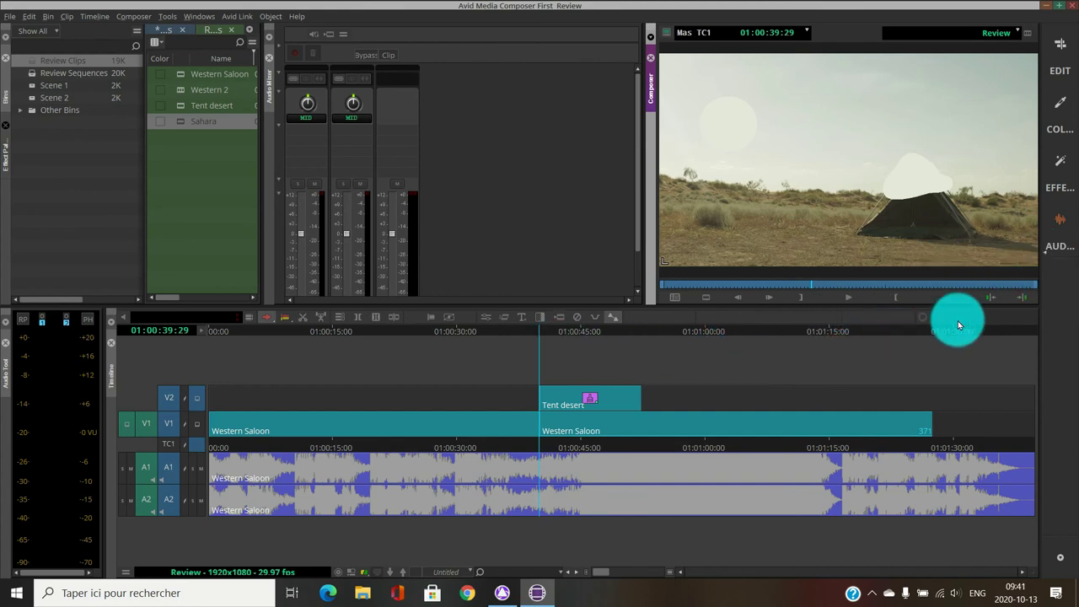
Pass through the Effects and Audio workspaces to the Edit workspace and enable Audio Keyframe Mode.
click(1062, 181)
click(1059, 224)
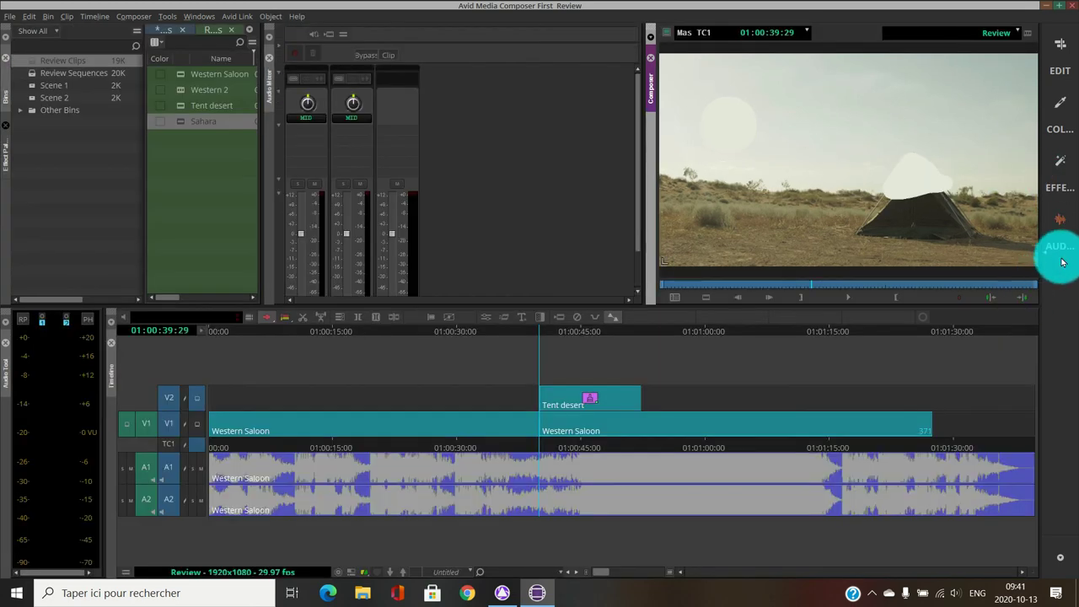
click(1060, 66)
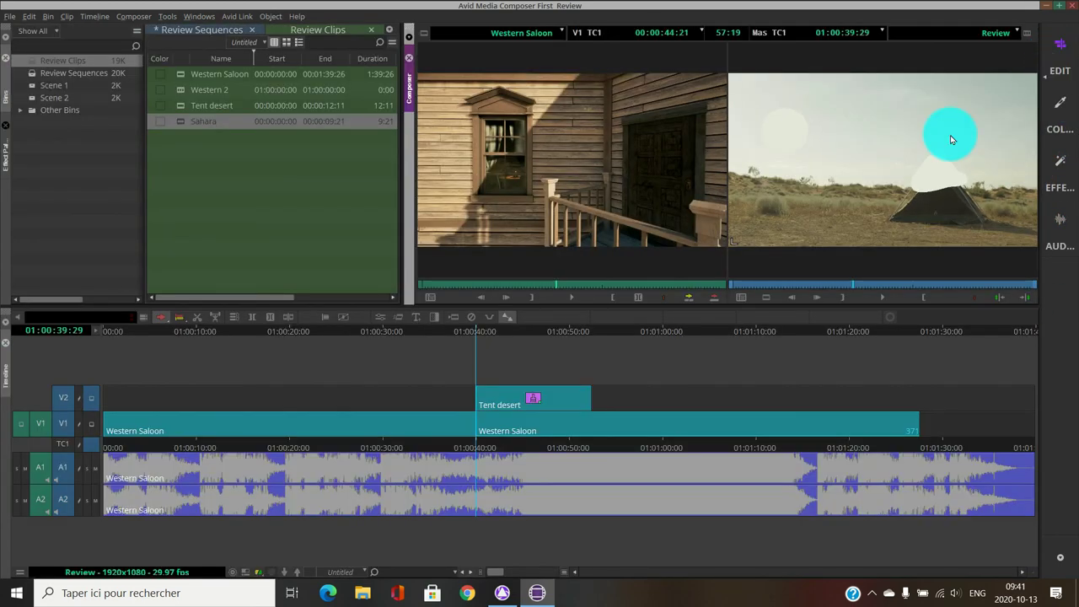
click(506, 317)
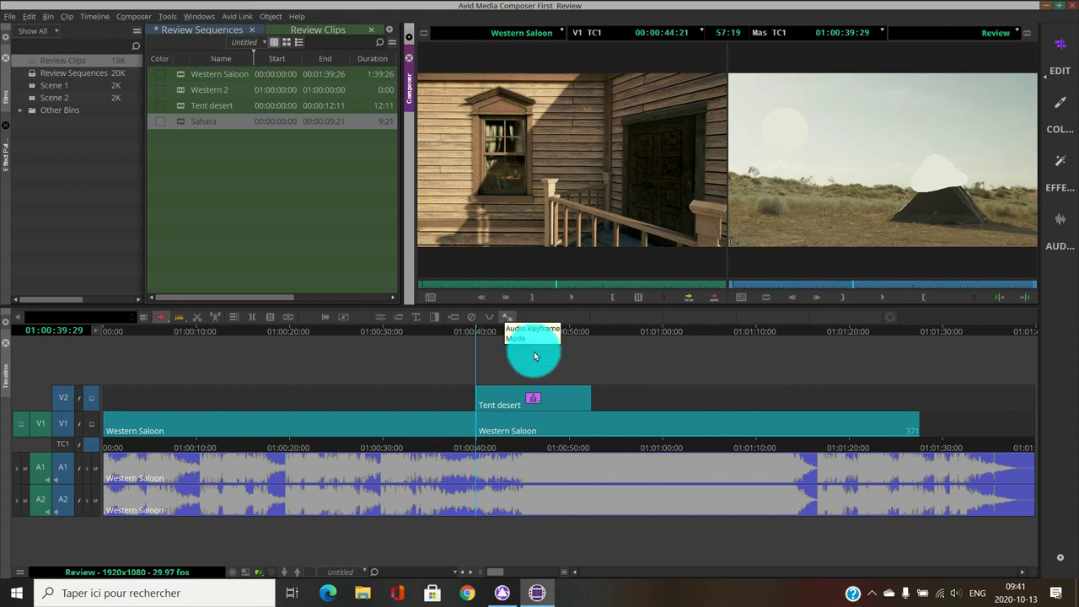